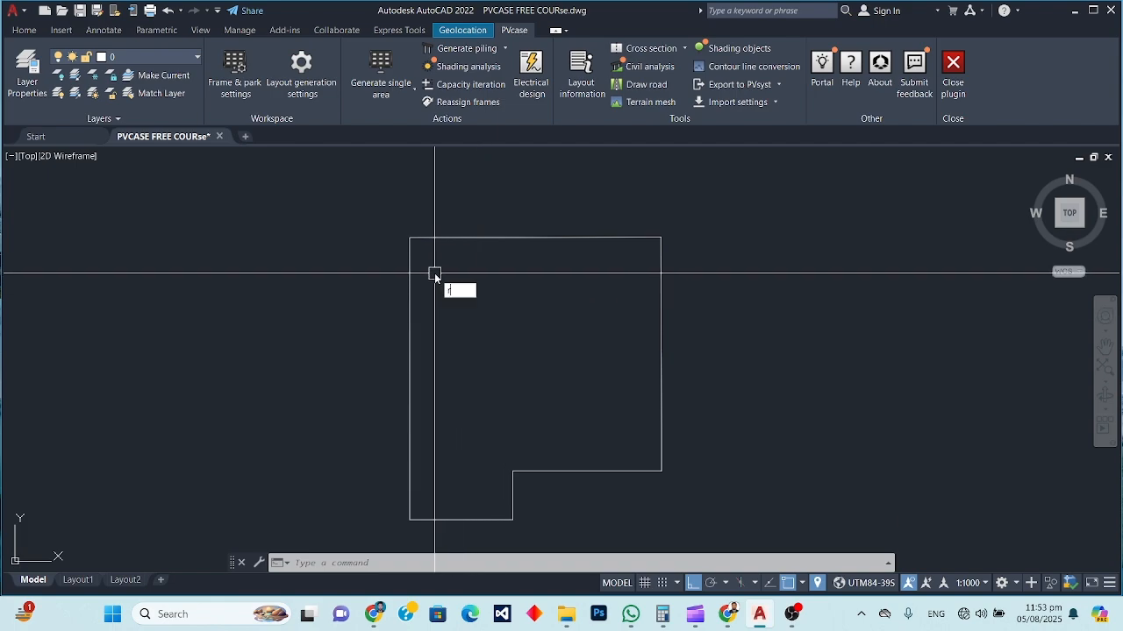
Step: Draw a rectangle inside the upper-left part of the site boundary, leaving a small margin from its edges
{"action": "type", "text": "EC"}
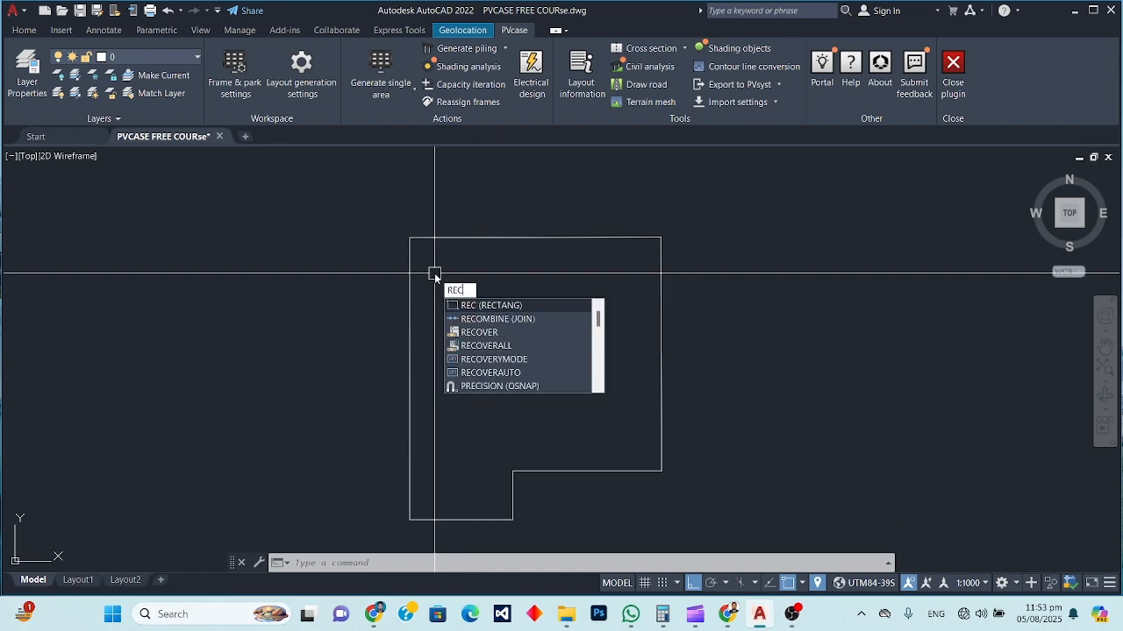
{"action": "key", "text": "Return"}
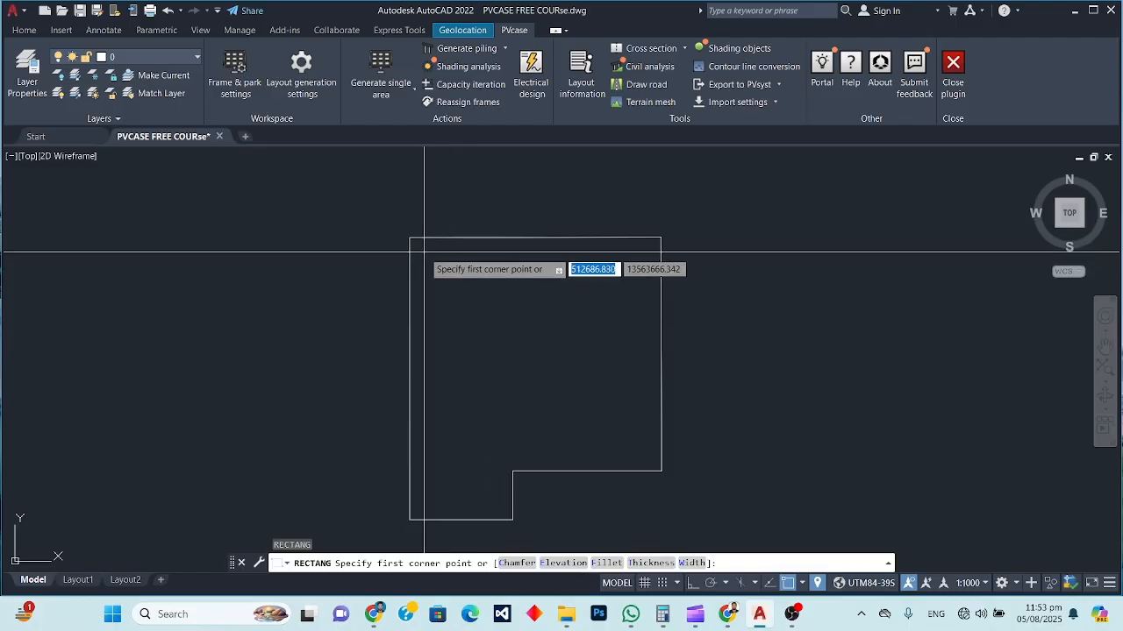
{"action": "left_click", "coordinate": [424, 252]}
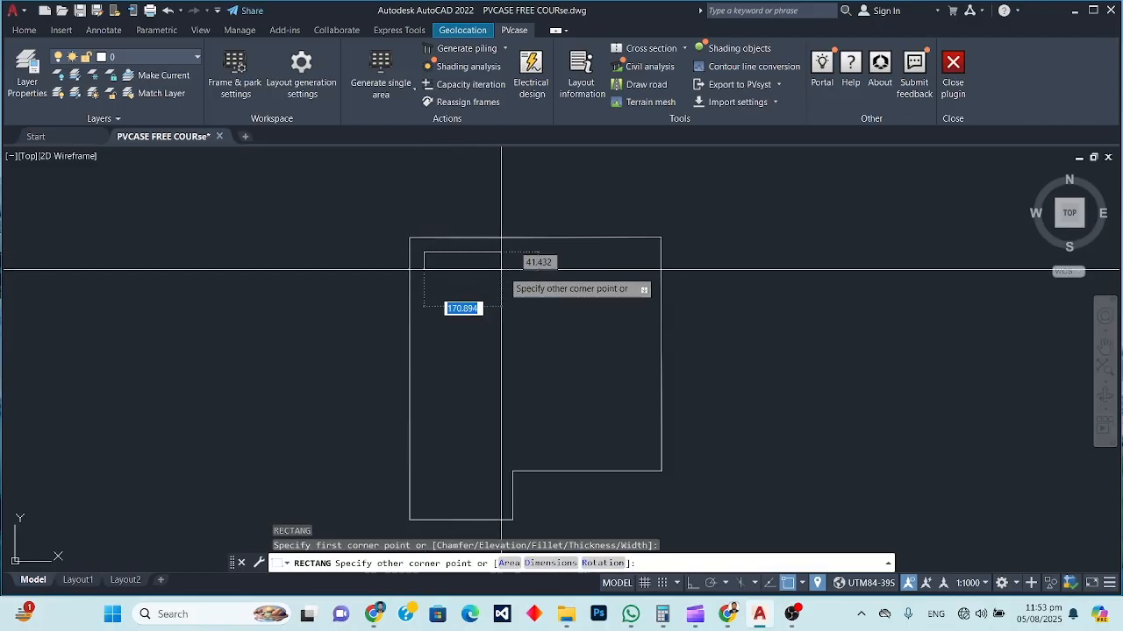
{"action": "left_click", "coordinate": [556, 344]}
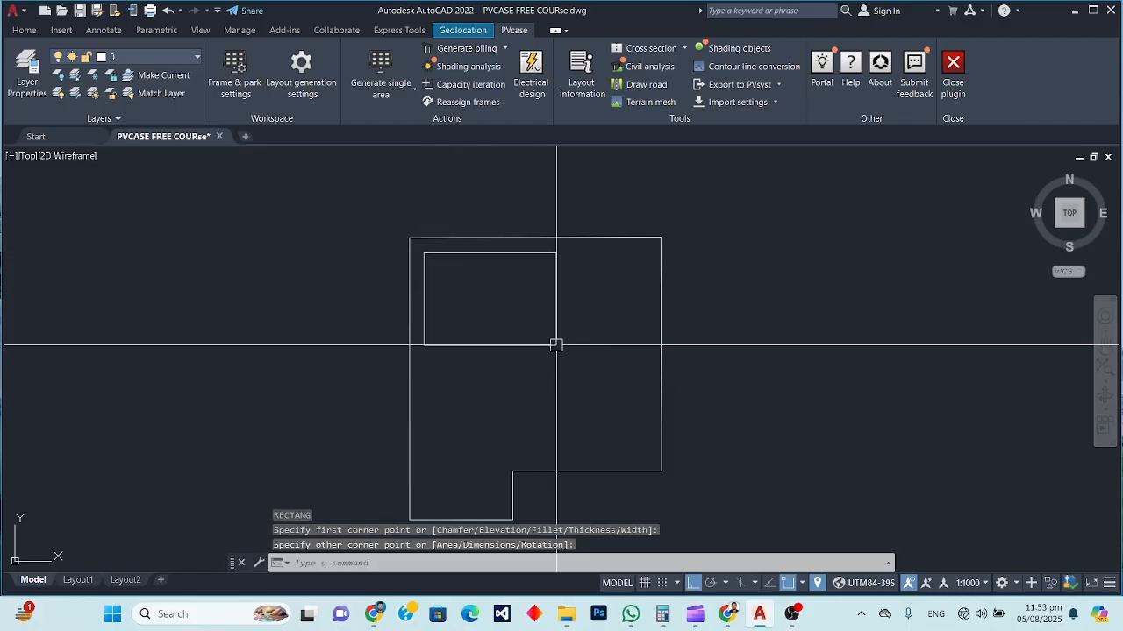
Step: Generate a single PV area in the inner rectangle, with the alignment line along its top edge
{"action": "left_click", "coordinate": [377, 87]}
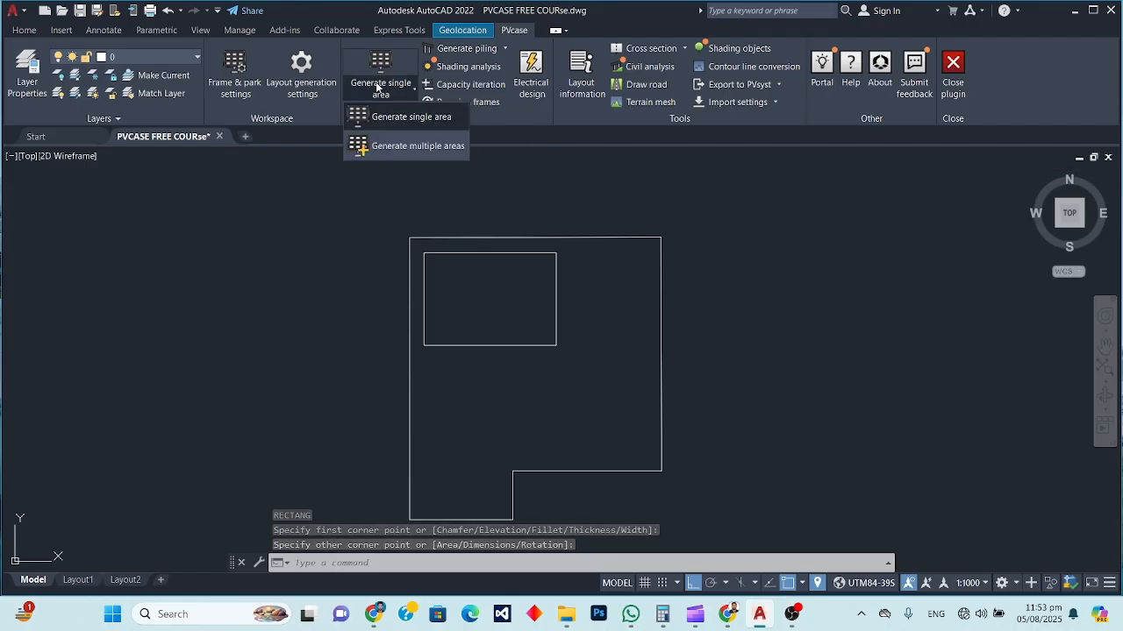
{"action": "left_click", "coordinate": [412, 118]}
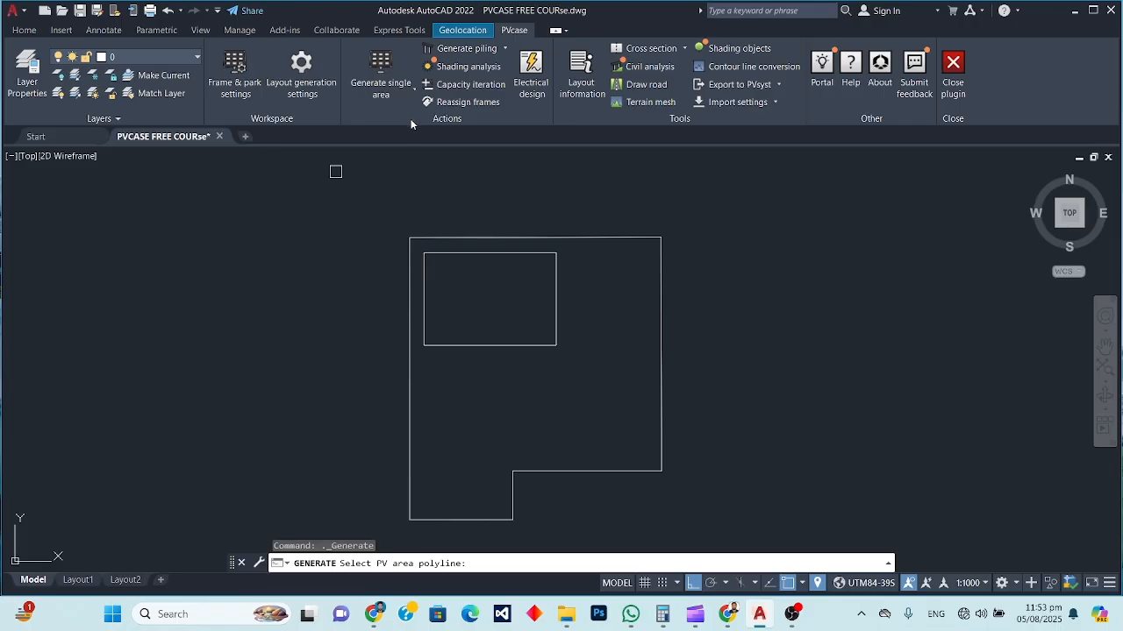
{"action": "left_click", "coordinate": [440, 254]}
{"action": "key", "text": "Escape"}
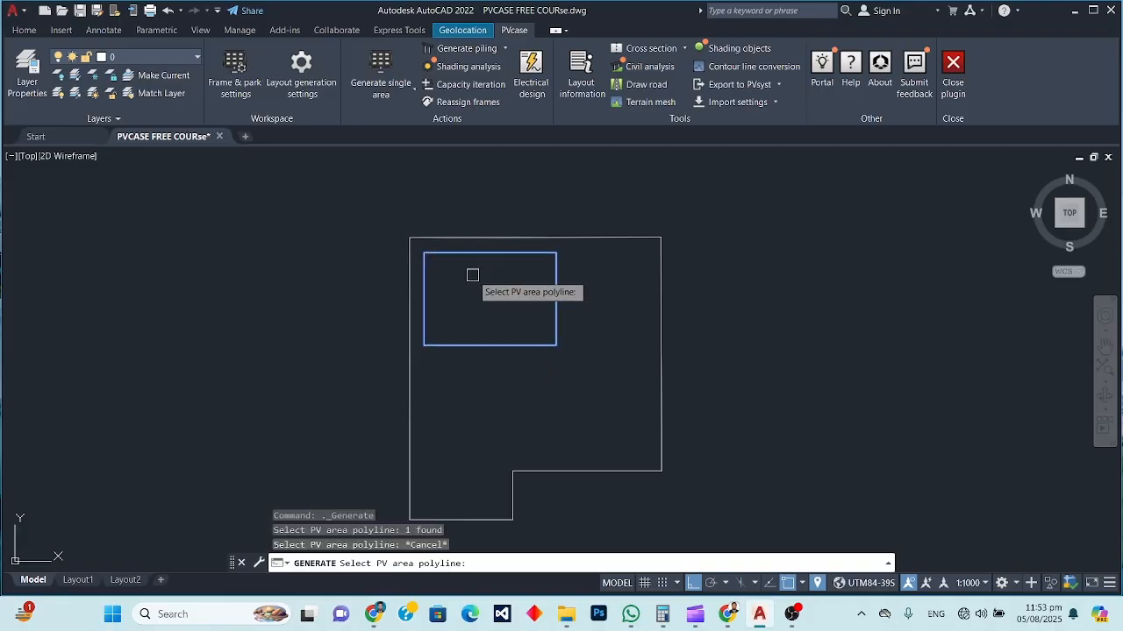
{"action": "key", "text": "Return"}
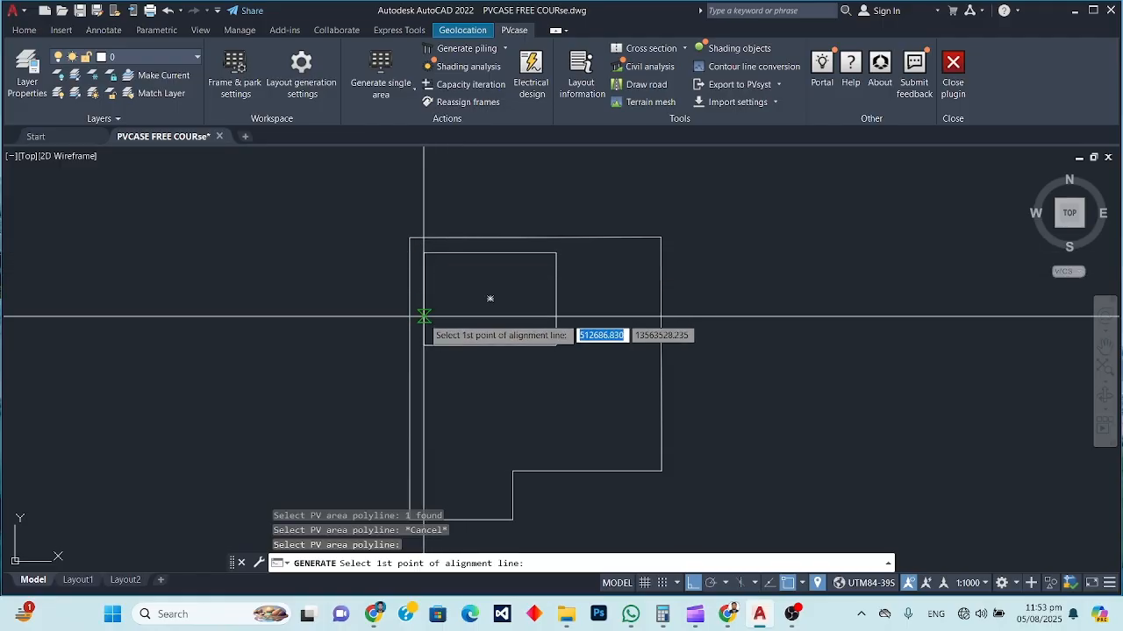
{"action": "left_click", "coordinate": [425, 253]}
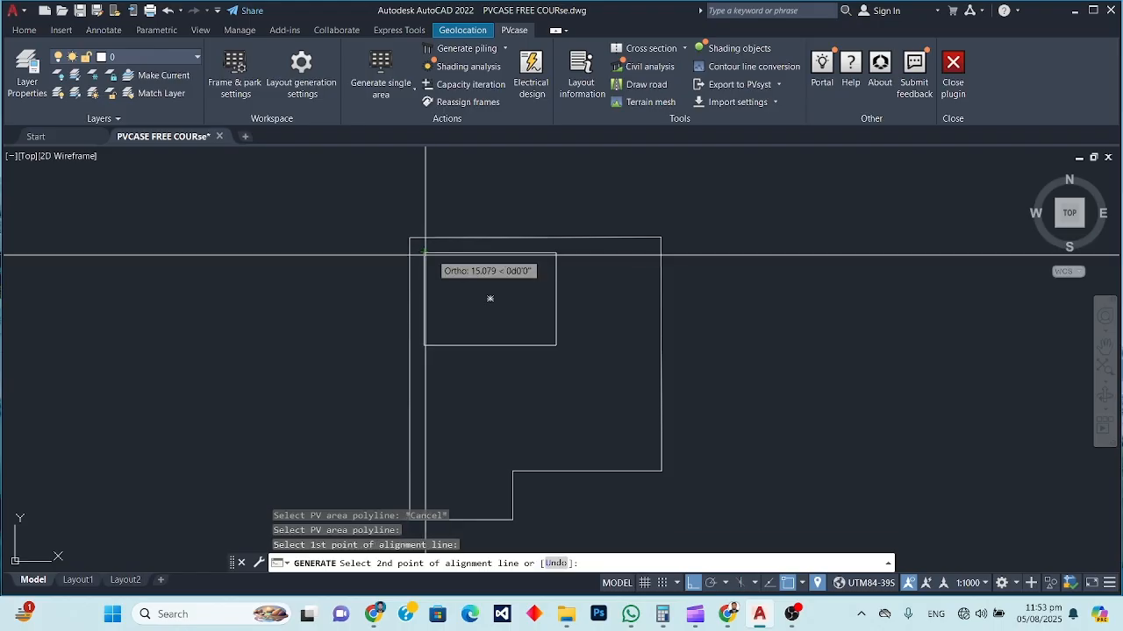
{"action": "left_click", "coordinate": [490, 252]}
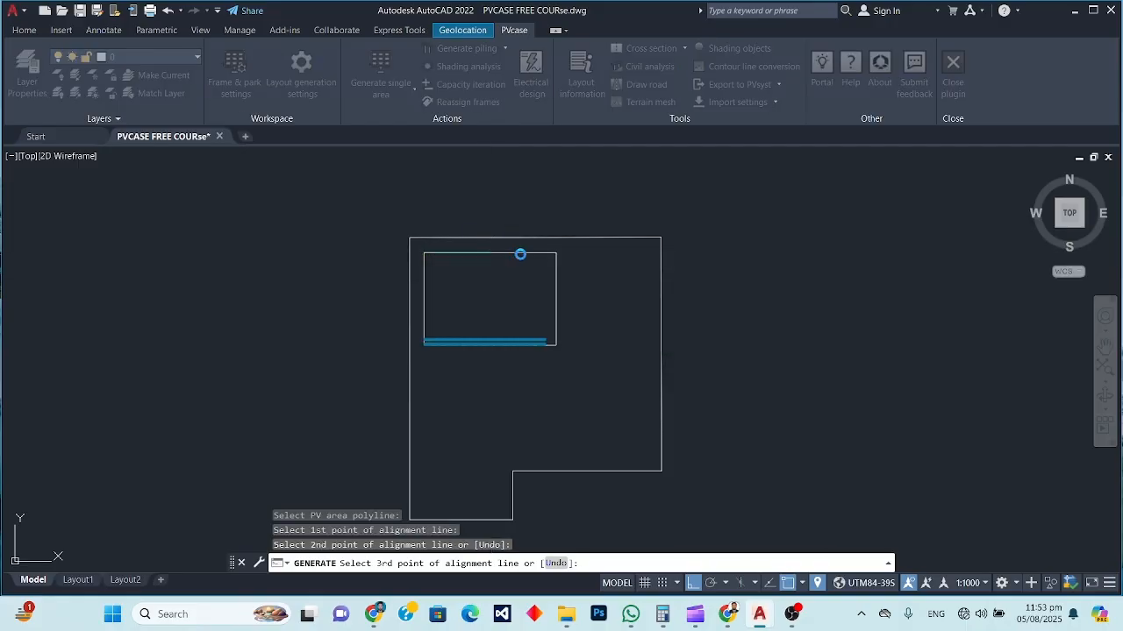
{"action": "left_click", "coordinate": [514, 254]}
{"action": "scroll", "coordinate": [501, 280], "scroll_direction": "up", "scroll_amount": 4}
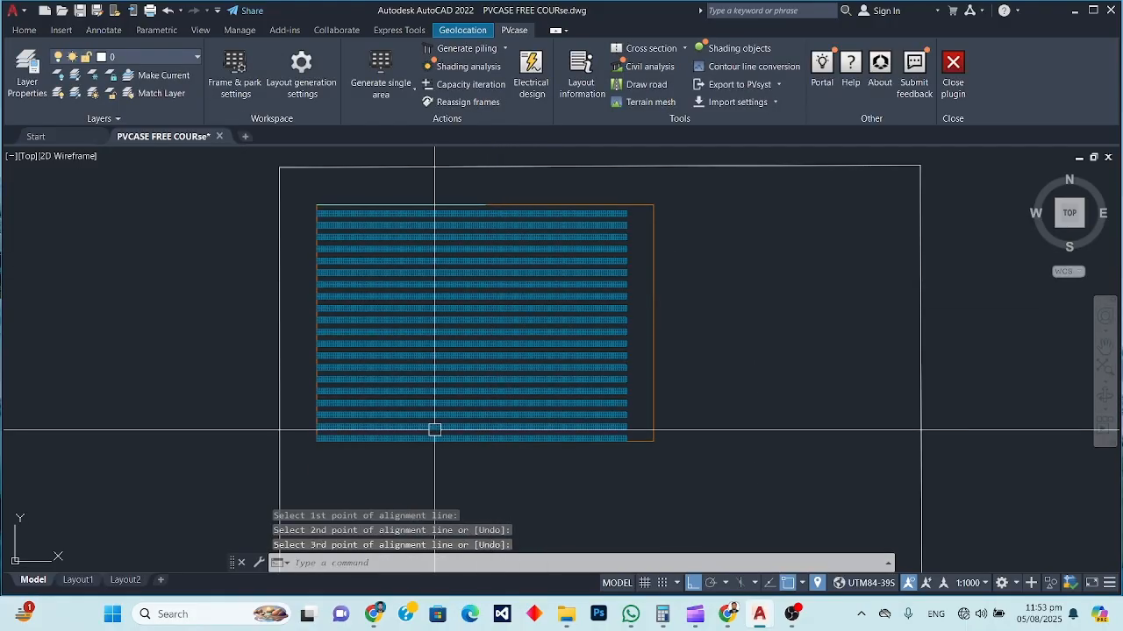
Step: Examine the generated PV rows, including their spacing and the gaps to the area's top, bottom and right edges
{"action": "scroll", "coordinate": [438, 403], "scroll_direction": "up", "scroll_amount": 3}
{"action": "scroll", "coordinate": [509, 348], "scroll_direction": "down", "scroll_amount": 1}
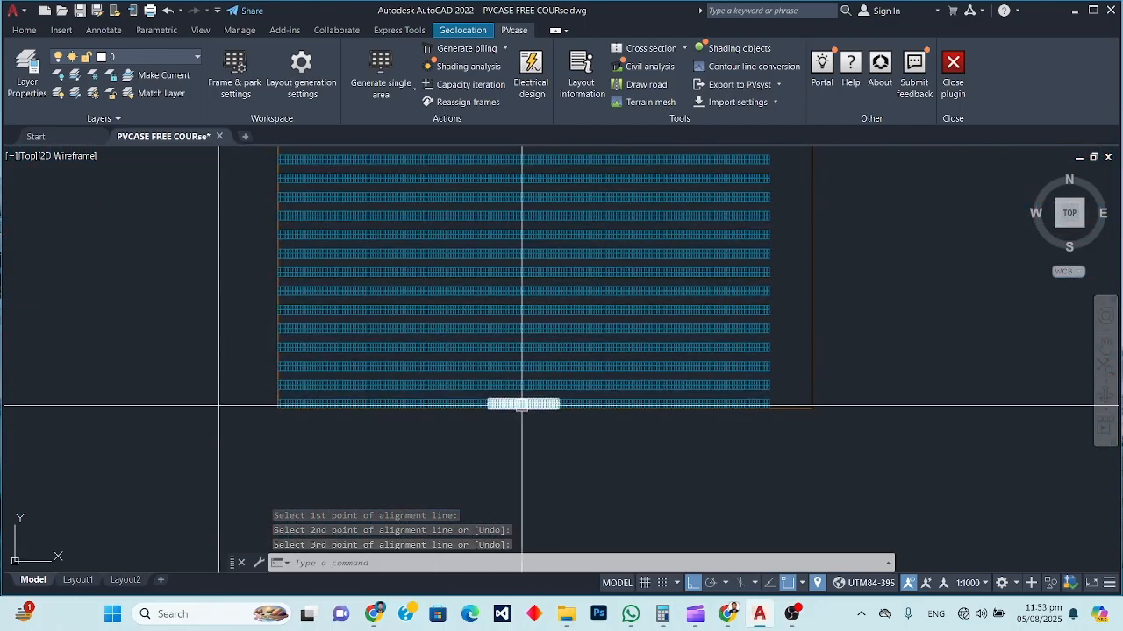
{"action": "scroll", "coordinate": [527, 399], "scroll_direction": "down", "scroll_amount": 2}
{"action": "scroll", "coordinate": [553, 190], "scroll_direction": "up", "scroll_amount": 2}
{"action": "scroll", "coordinate": [545, 192], "scroll_direction": "down", "scroll_amount": 2}
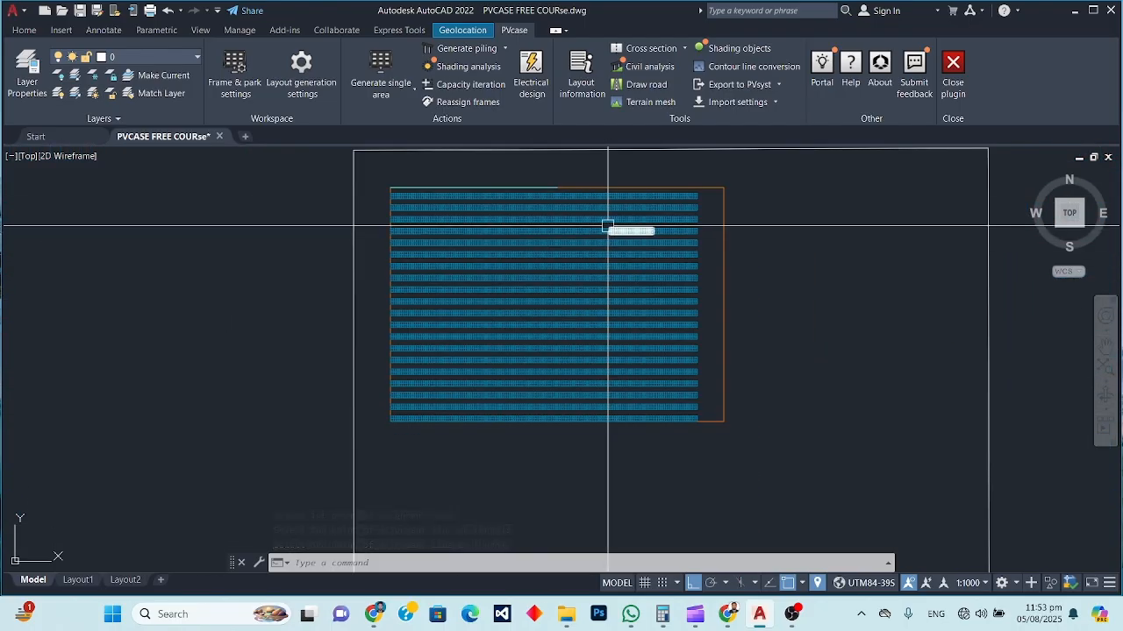
{"action": "scroll", "coordinate": [555, 207], "scroll_direction": "up", "scroll_amount": 2}
{"action": "scroll", "coordinate": [540, 206], "scroll_direction": "down", "scroll_amount": 2}
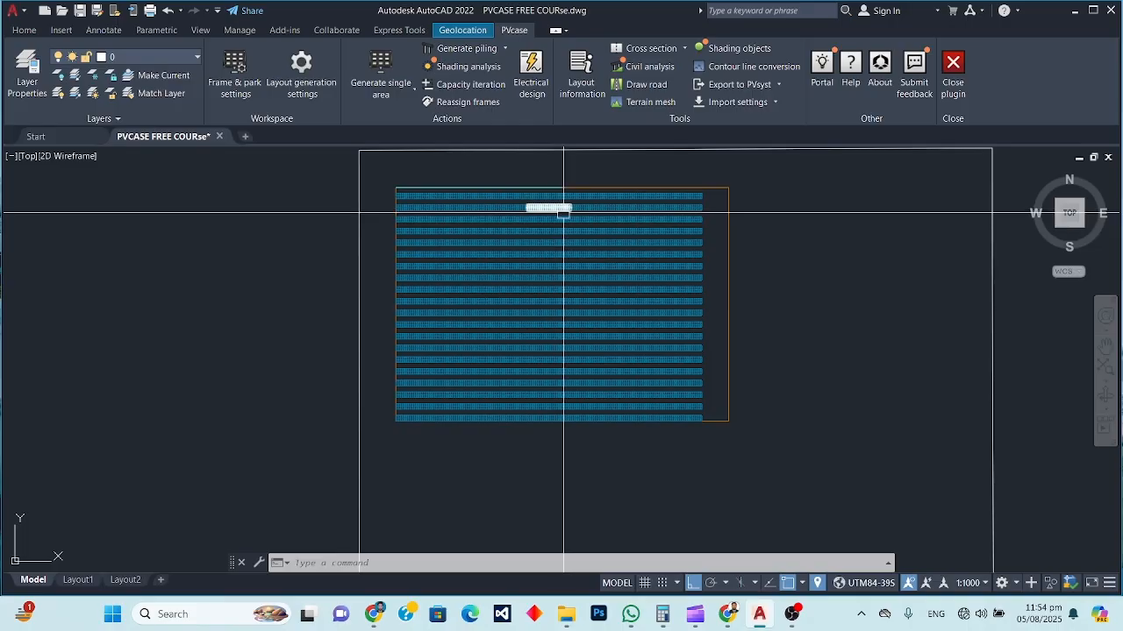
{"action": "scroll", "coordinate": [649, 201], "scroll_direction": "up", "scroll_amount": 4}
{"action": "scroll", "coordinate": [616, 240], "scroll_direction": "down", "scroll_amount": 2}
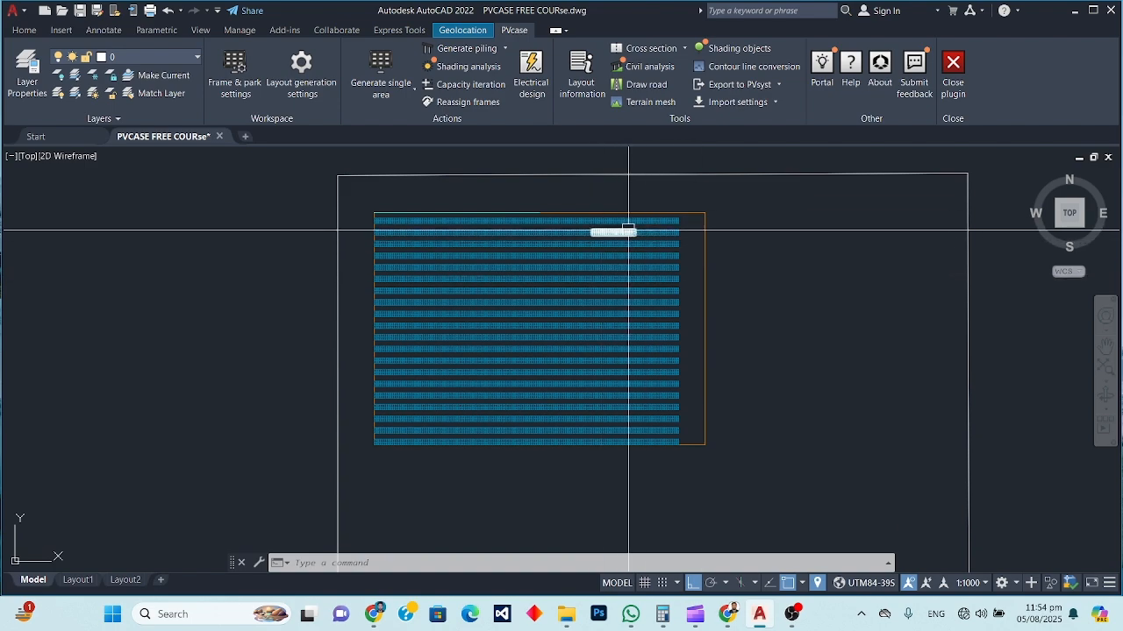
{"action": "scroll", "coordinate": [649, 219], "scroll_direction": "up", "scroll_amount": 2}
{"action": "scroll", "coordinate": [666, 202], "scroll_direction": "down", "scroll_amount": 2}
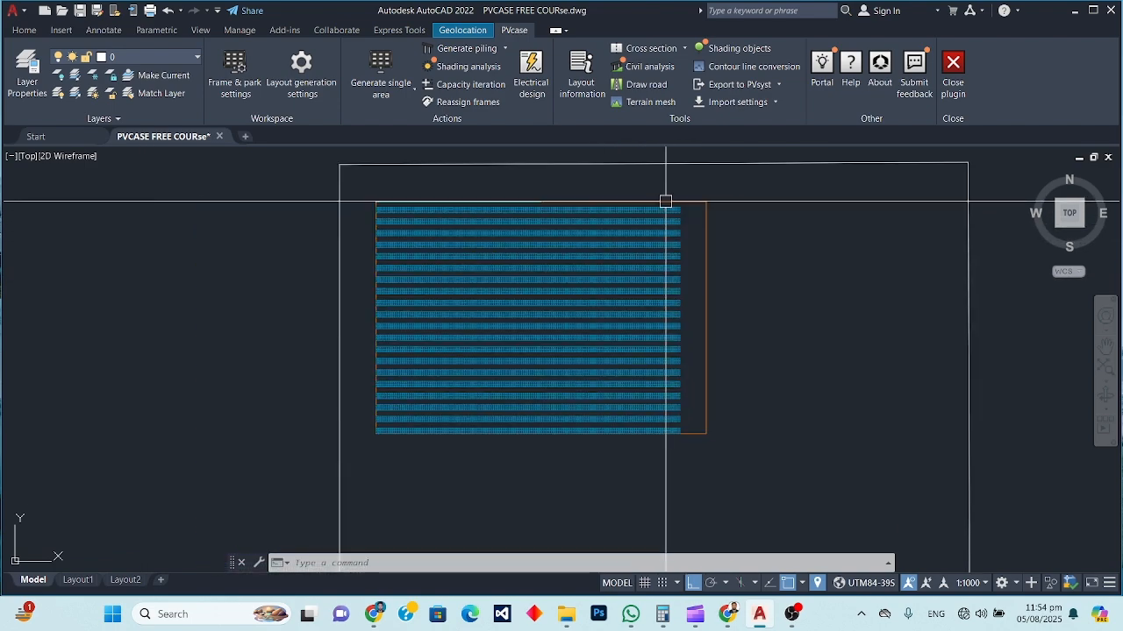
Step: Move all PV frames up from the top row's left corner so that row meets the area's top edge
{"action": "scroll", "coordinate": [666, 202], "scroll_direction": "up", "scroll_amount": 2}
{"action": "left_click", "coordinate": [693, 204]}
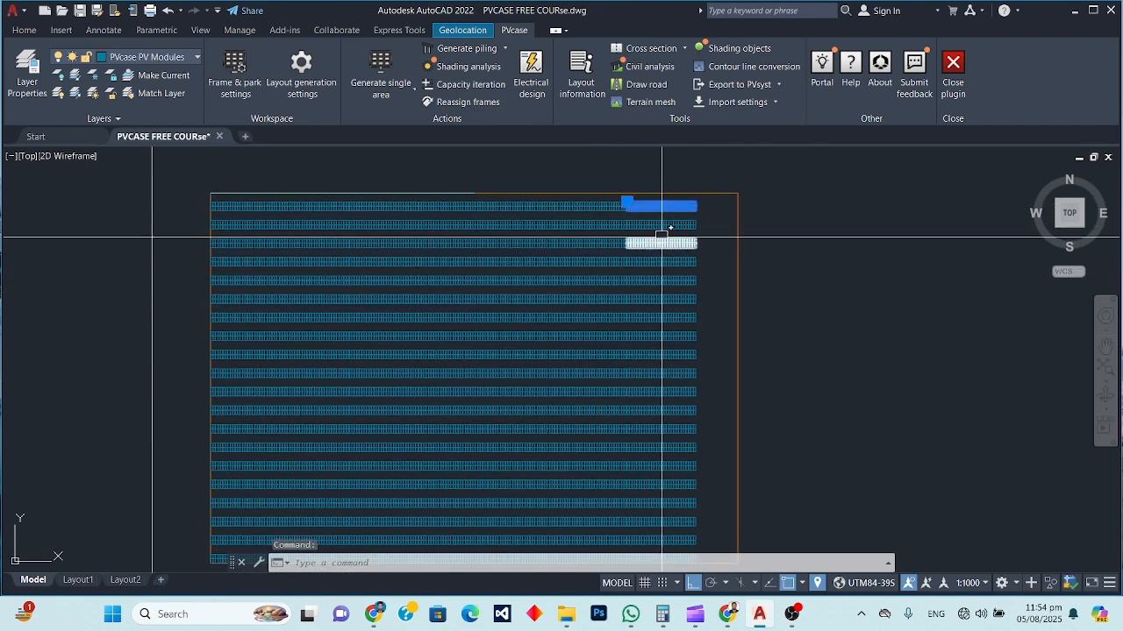
{"action": "left_click", "coordinate": [700, 171]}
{"action": "scroll", "coordinate": [700, 171], "scroll_direction": "down", "scroll_amount": 2}
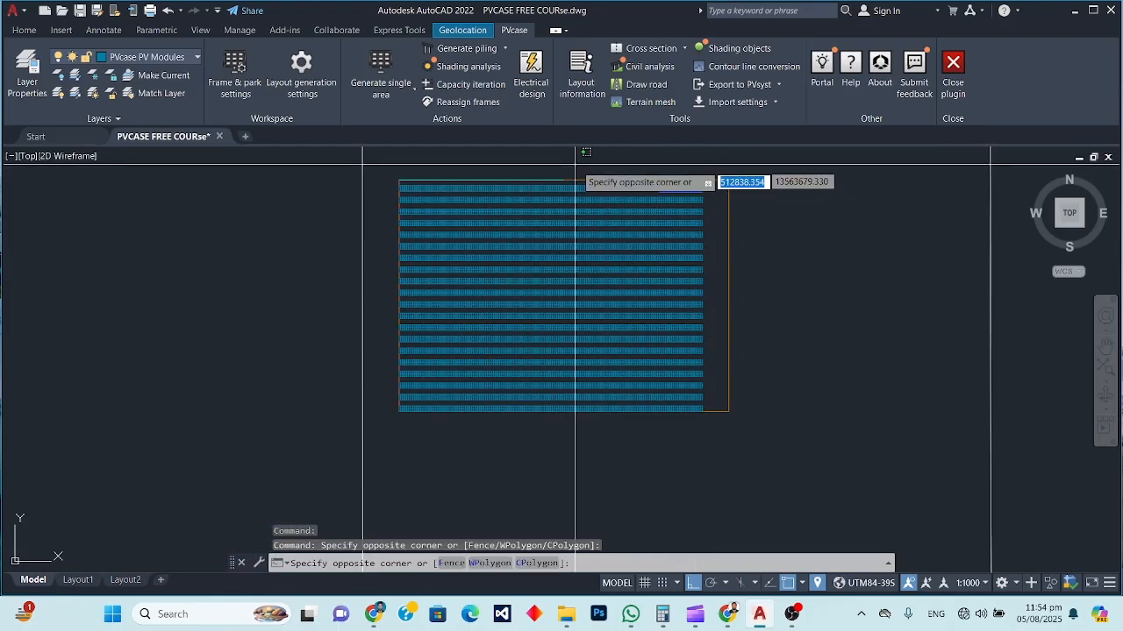
{"action": "left_click", "coordinate": [727, 413]}
{"action": "scroll", "coordinate": [670, 184], "scroll_direction": "up", "scroll_amount": 4}
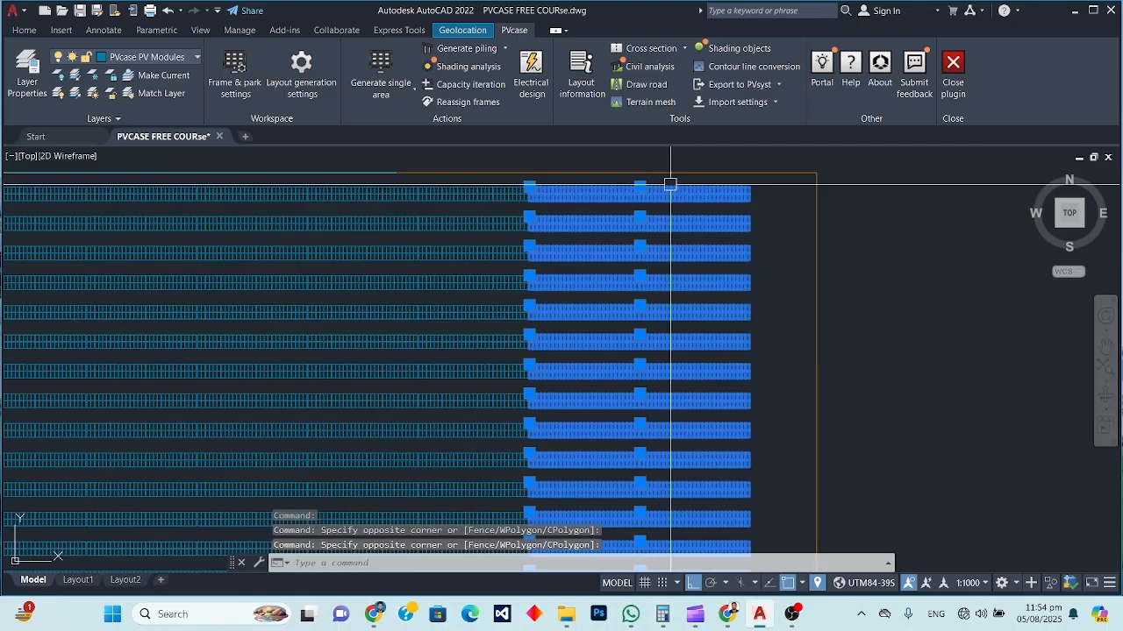
{"action": "scroll", "coordinate": [574, 272], "scroll_direction": "down", "scroll_amount": 4}
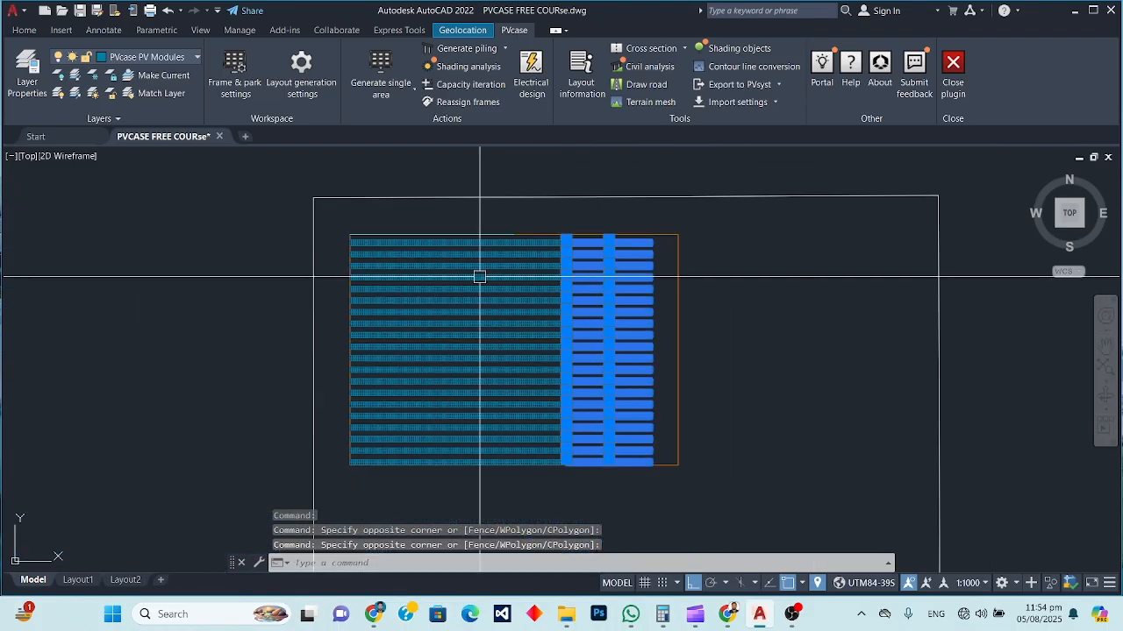
{"action": "scroll", "coordinate": [342, 253], "scroll_direction": "up", "scroll_amount": 4}
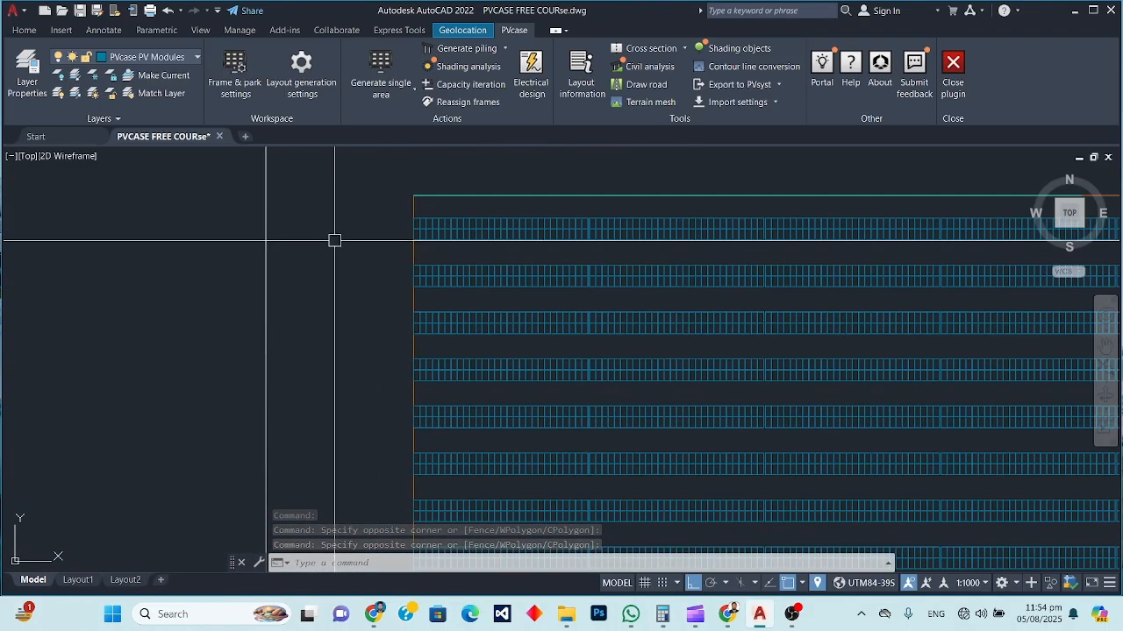
{"action": "left_click", "coordinate": [369, 205]}
{"action": "scroll", "coordinate": [368, 205], "scroll_direction": "down", "scroll_amount": 4}
{"action": "left_click", "coordinate": [524, 360]}
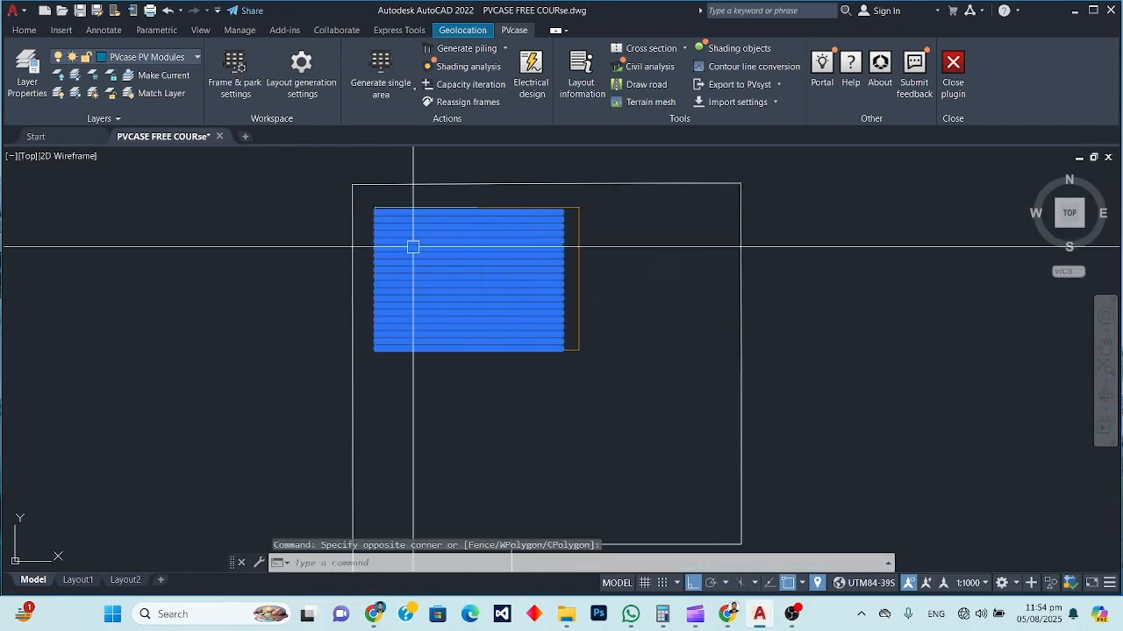
{"action": "scroll", "coordinate": [371, 206], "scroll_direction": "up", "scroll_amount": 7}
{"action": "type", "text": "m"}
{"action": "key", "text": "Return"}
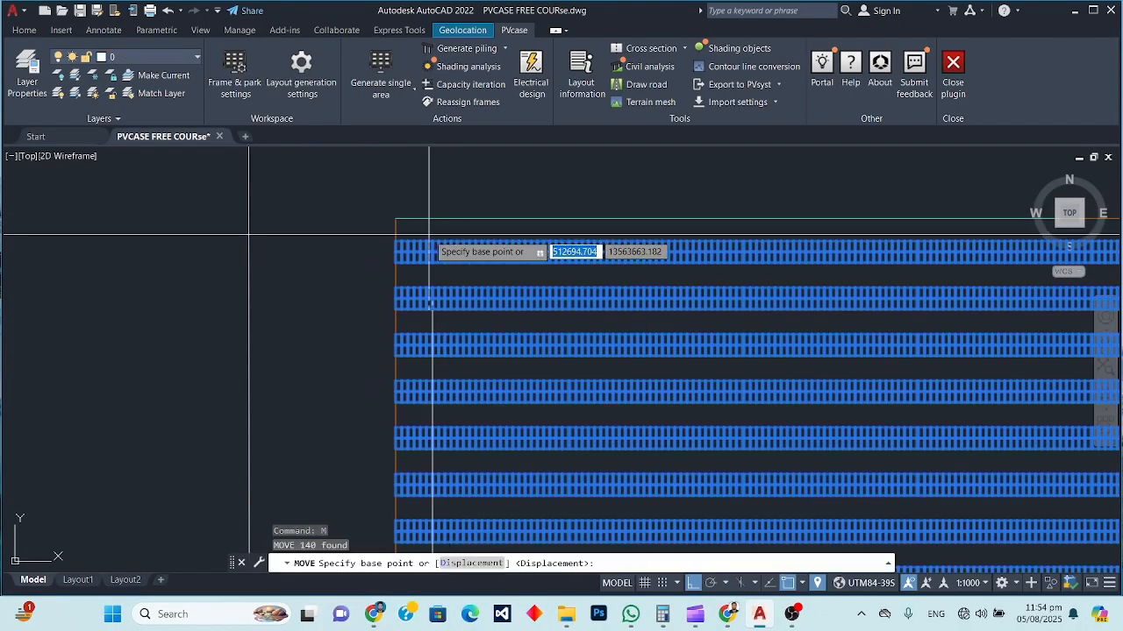
{"action": "scroll", "coordinate": [386, 239], "scroll_direction": "up", "scroll_amount": 5}
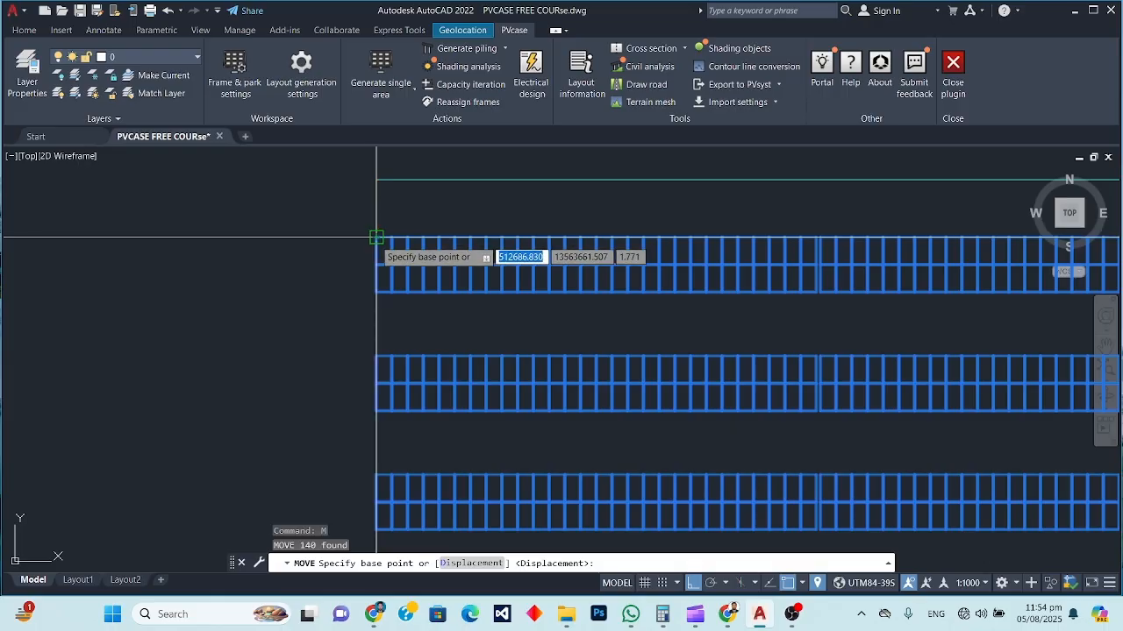
{"action": "left_click", "coordinate": [375, 235]}
{"action": "scroll", "coordinate": [376, 179], "scroll_direction": "down", "scroll_amount": 8}
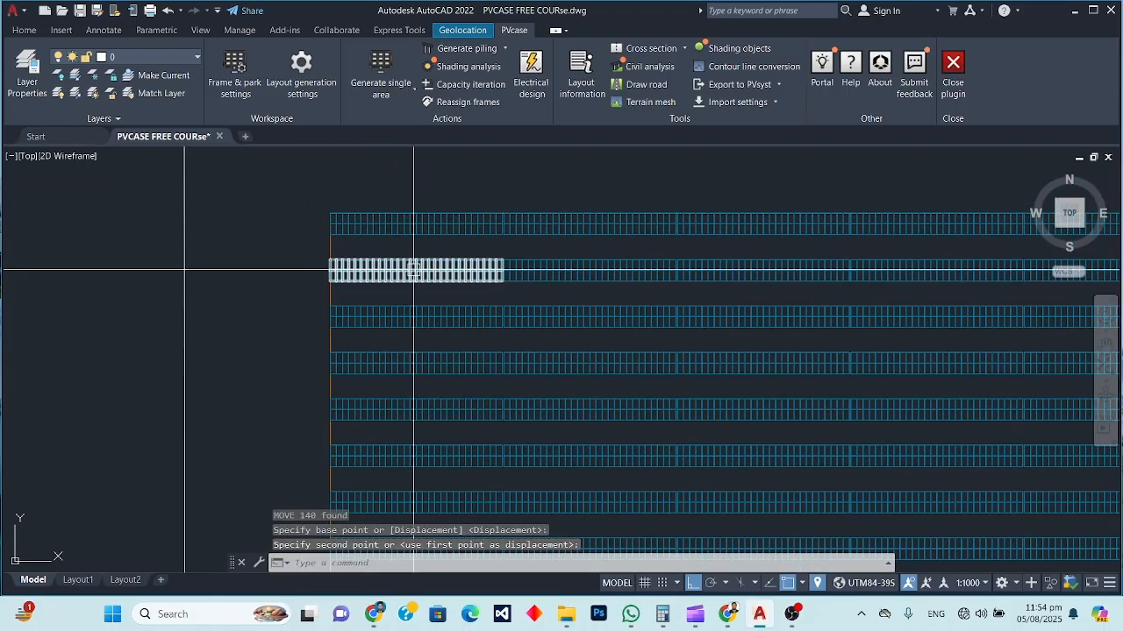
Step: Move the three rightmost columns of PV frames 21.65 to the right, towards the area's right edge
{"action": "scroll", "coordinate": [514, 377], "scroll_direction": "up", "scroll_amount": 7}
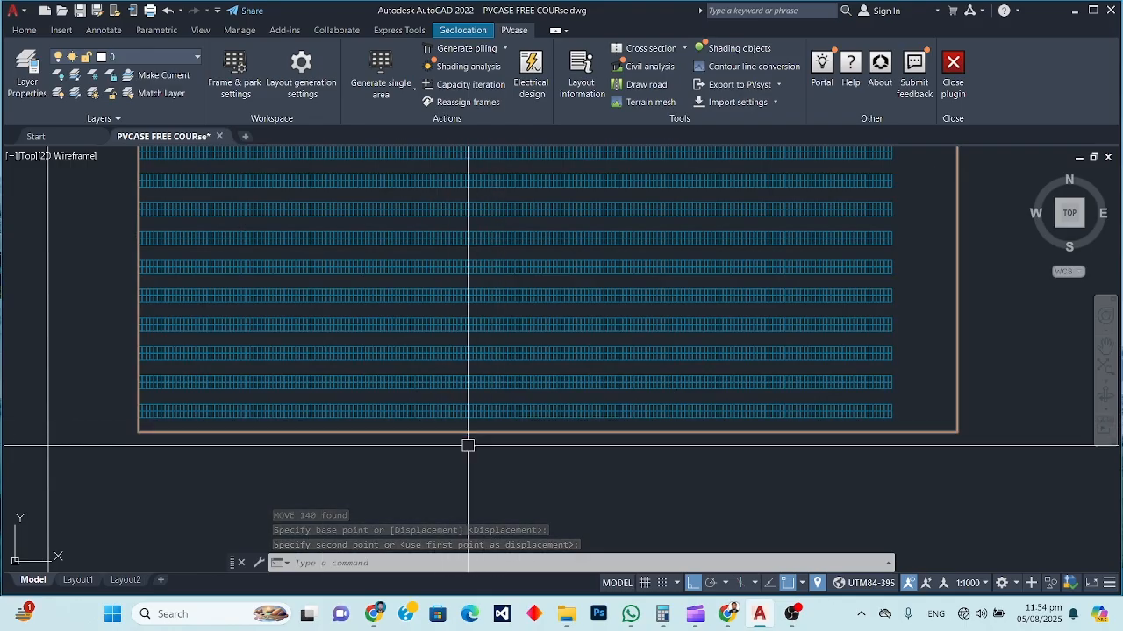
{"action": "scroll", "coordinate": [483, 427], "scroll_direction": "down", "scroll_amount": 4}
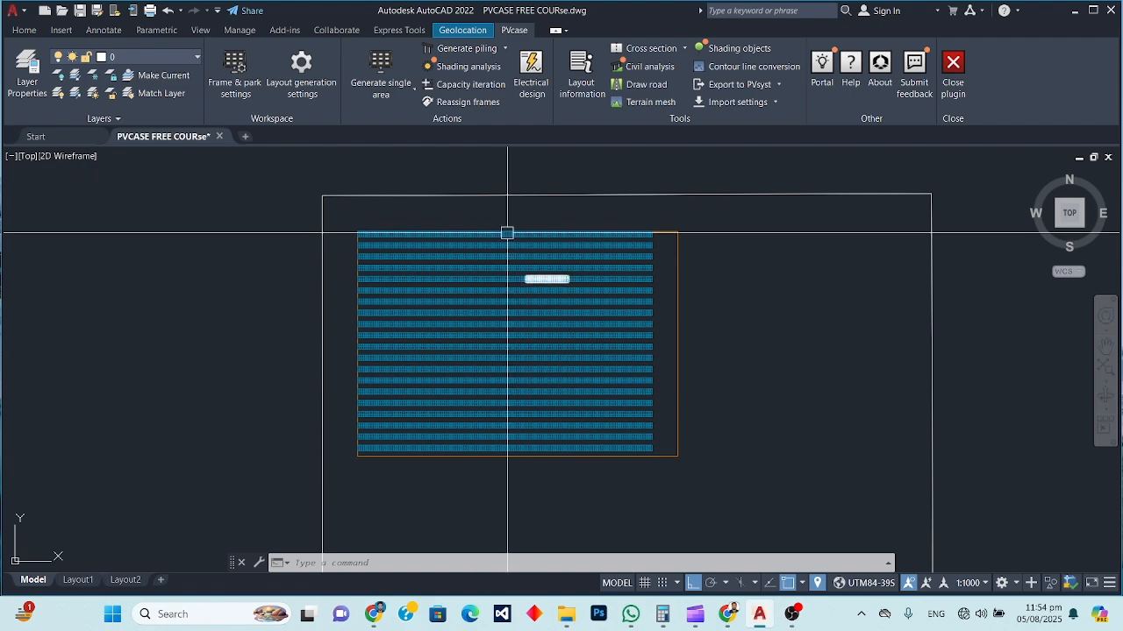
{"action": "left_click", "coordinate": [504, 207]}
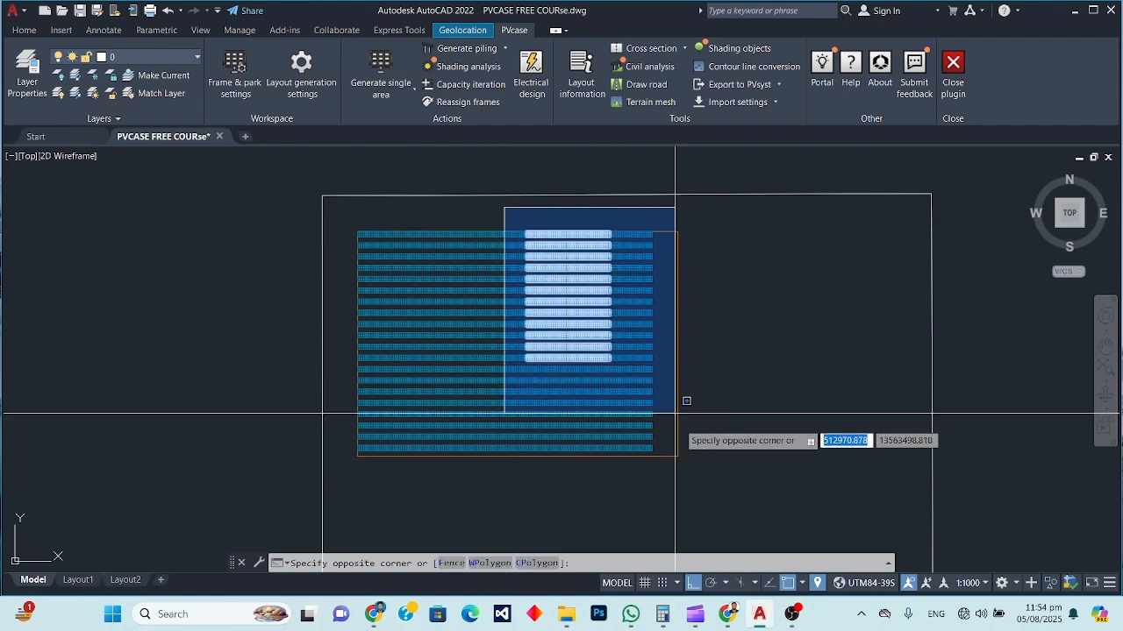
{"action": "left_click", "coordinate": [662, 481]}
{"action": "type", "text": "m"}
{"action": "key", "text": "Return"}
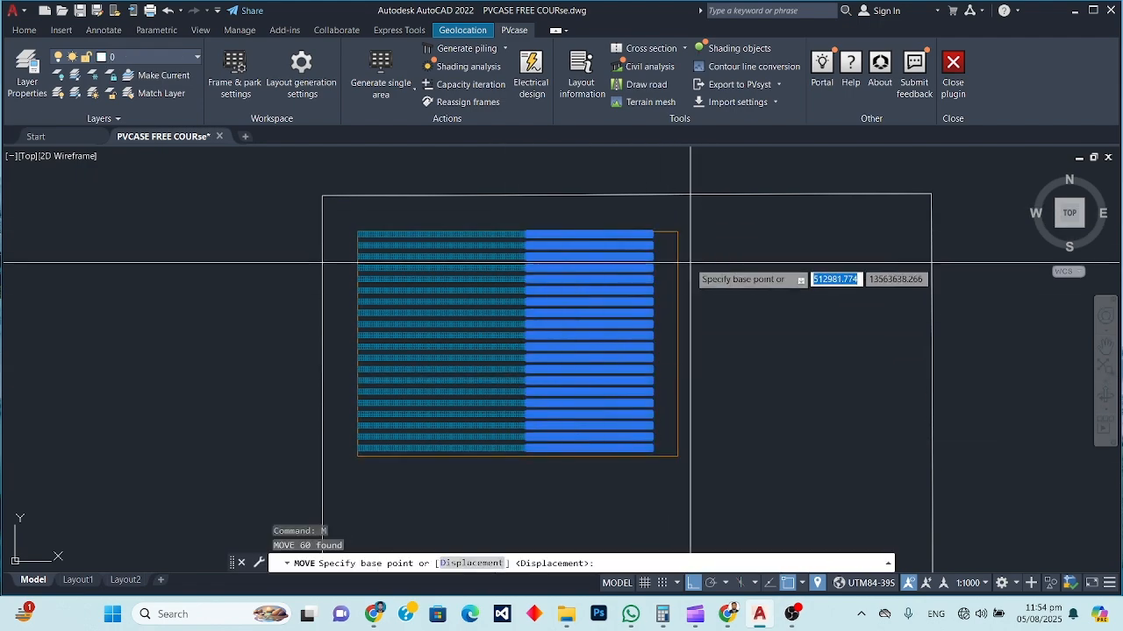
{"action": "scroll", "coordinate": [653, 229], "scroll_direction": "up", "scroll_amount": 4}
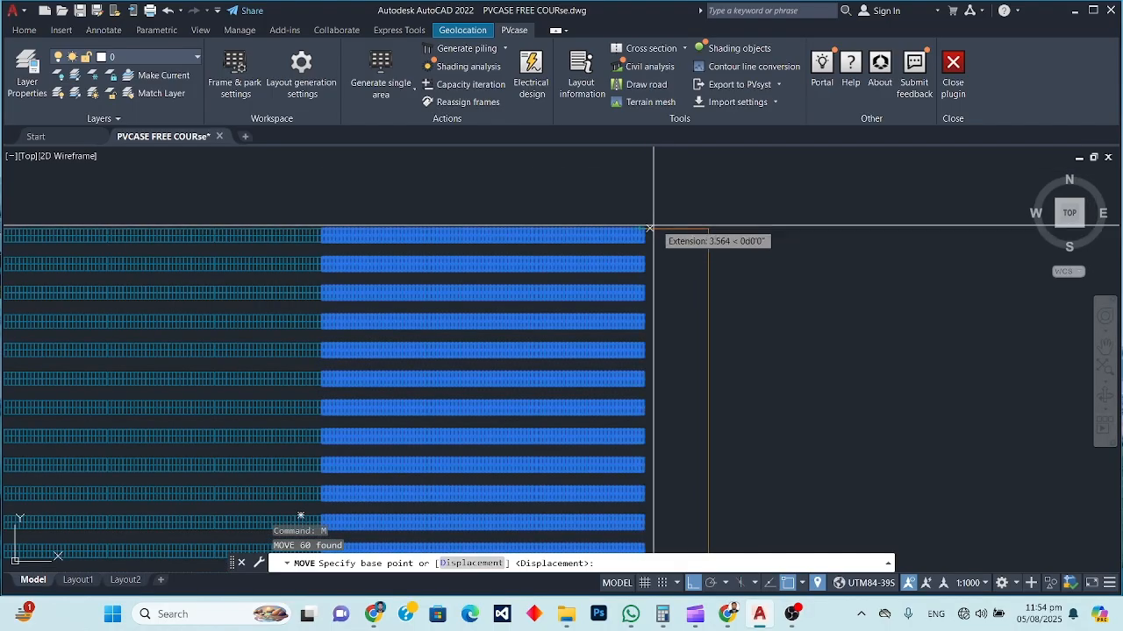
{"action": "scroll", "coordinate": [644, 229], "scroll_direction": "up", "scroll_amount": 5}
{"action": "left_click", "coordinate": [603, 238]}
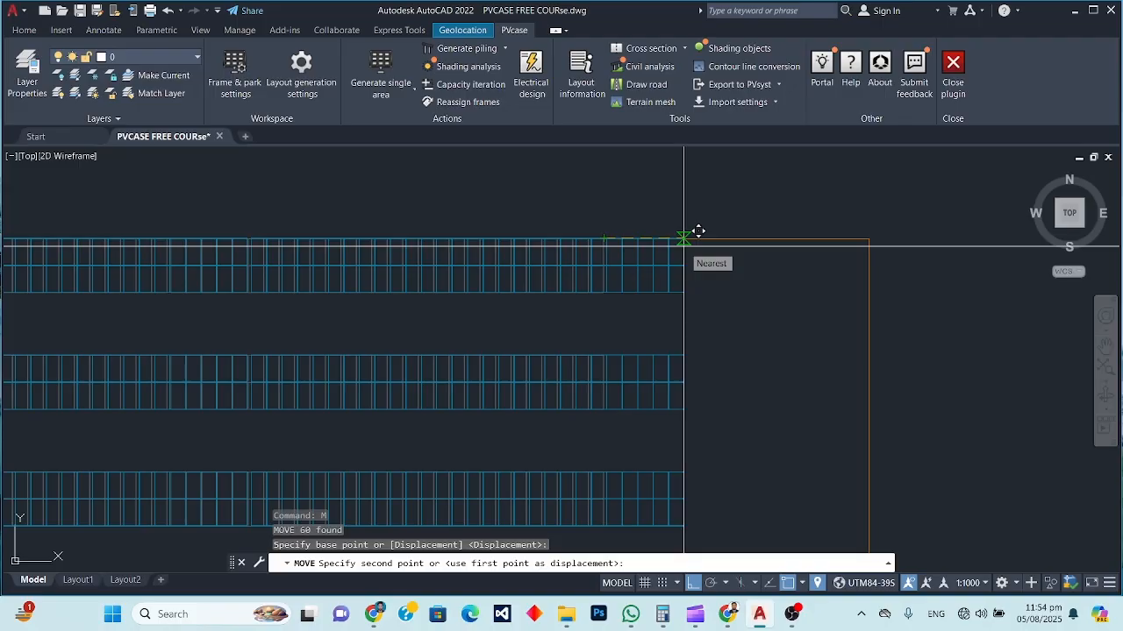
{"action": "type", "text": "21"}
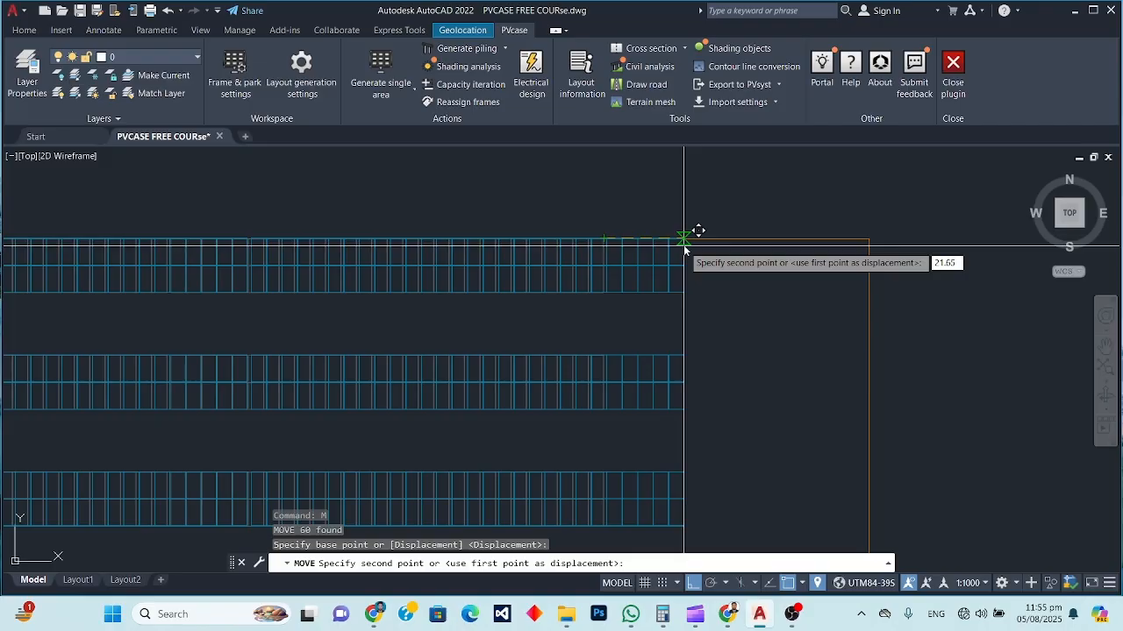
{"action": "type", "text": ".65"}
{"action": "key", "text": "Return"}
{"action": "scroll", "coordinate": [764, 261], "scroll_direction": "down", "scroll_amount": 2}
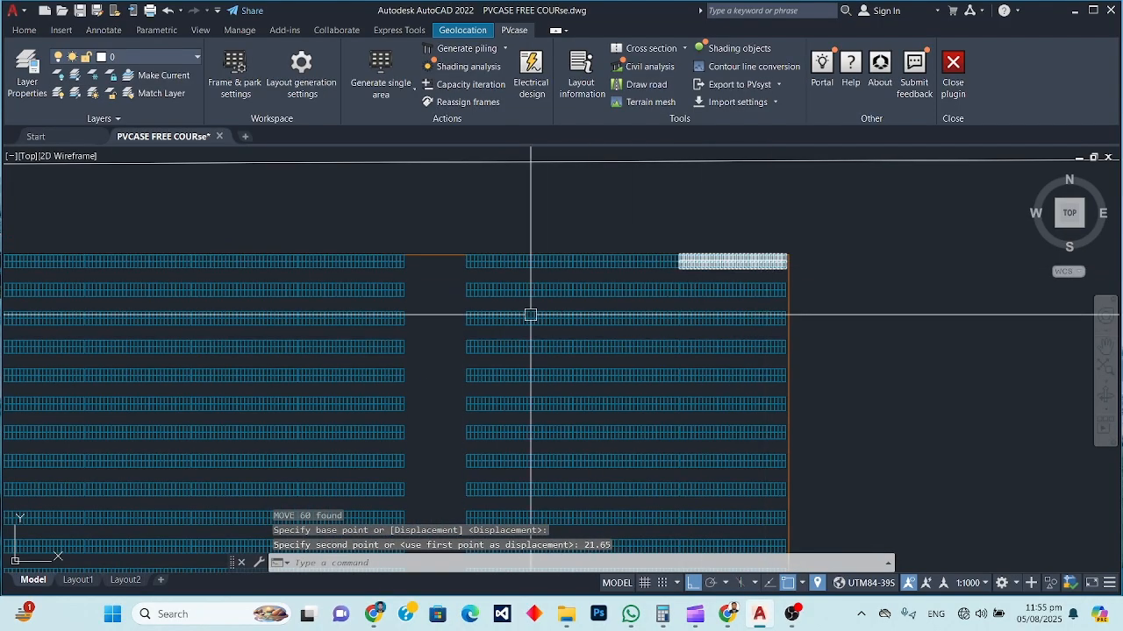
{"action": "scroll", "coordinate": [544, 325], "scroll_direction": "down", "scroll_amount": 2}
{"action": "scroll", "coordinate": [532, 376], "scroll_direction": "up", "scroll_amount": 1}
{"action": "scroll", "coordinate": [570, 386], "scroll_direction": "down", "scroll_amount": 1}
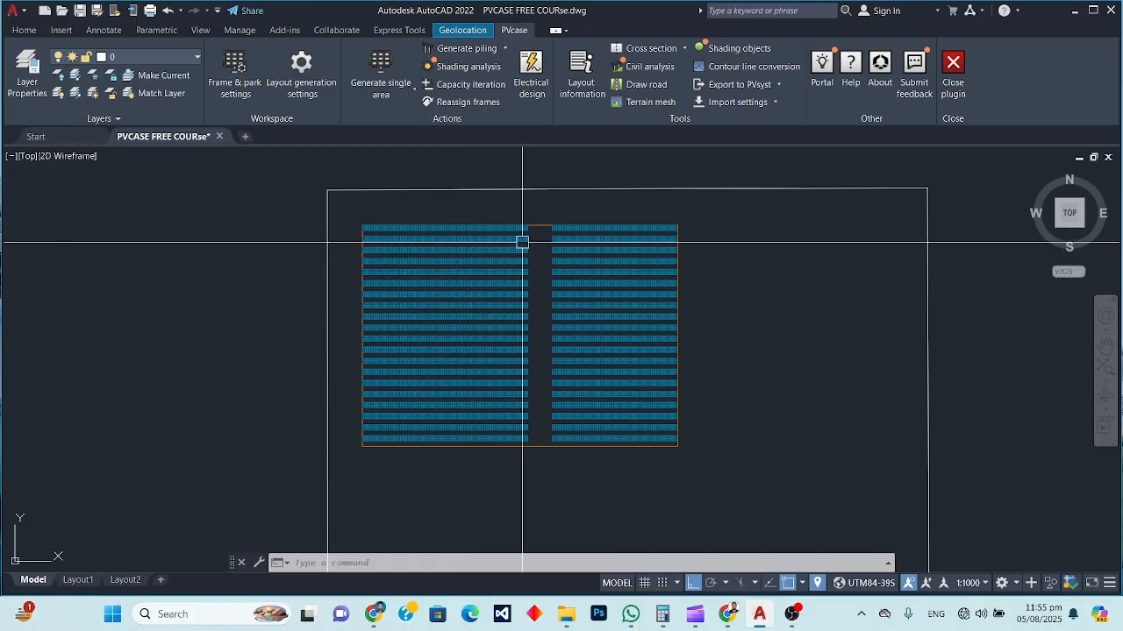
{"action": "scroll", "coordinate": [591, 440], "scroll_direction": "up", "scroll_amount": 3}
{"action": "scroll", "coordinate": [325, 443], "scroll_direction": "up", "scroll_amount": 4}
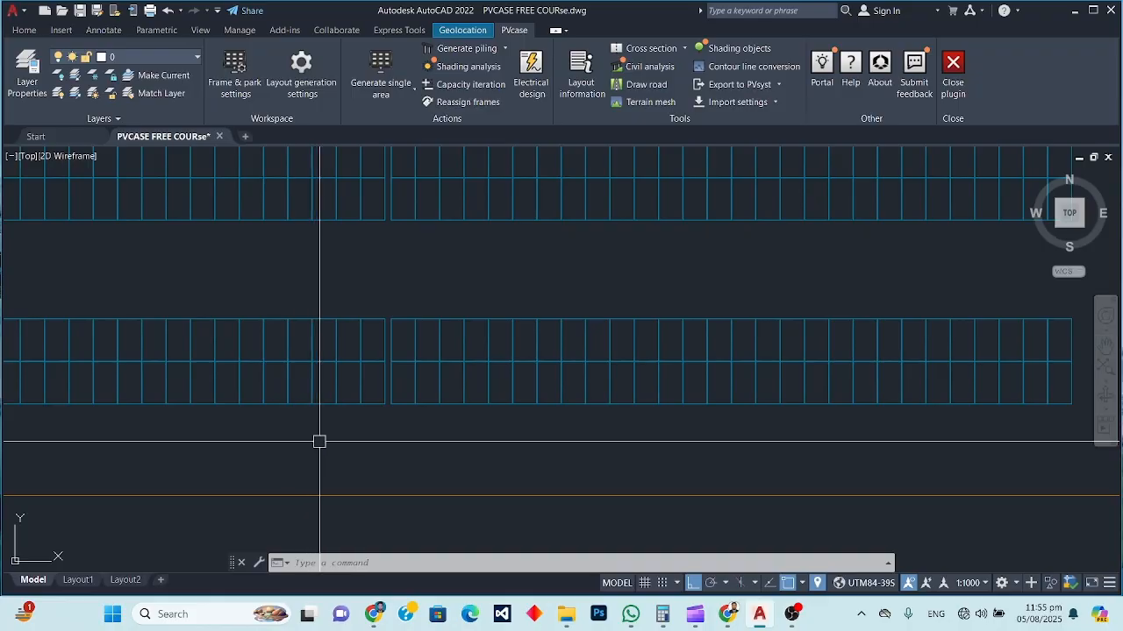
Step: Add a linear dimension below the bottom row across the narrow gap between two adjacent PV frames
{"action": "scroll", "coordinate": [376, 411], "scroll_direction": "up", "scroll_amount": 5}
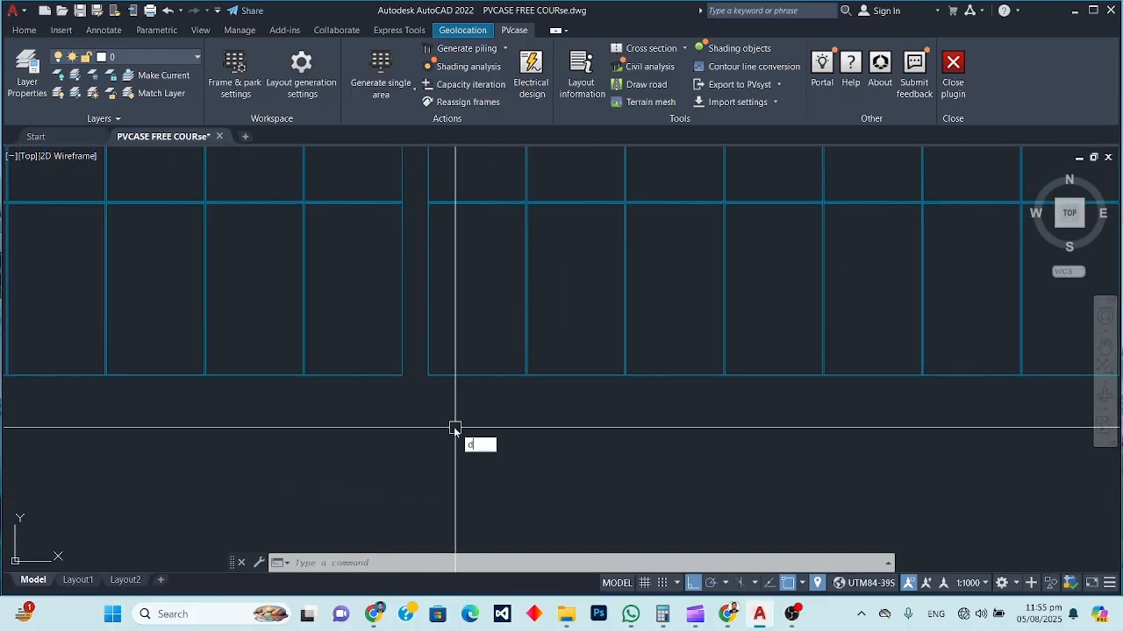
{"action": "type", "text": "li"}
{"action": "key", "text": "Return"}
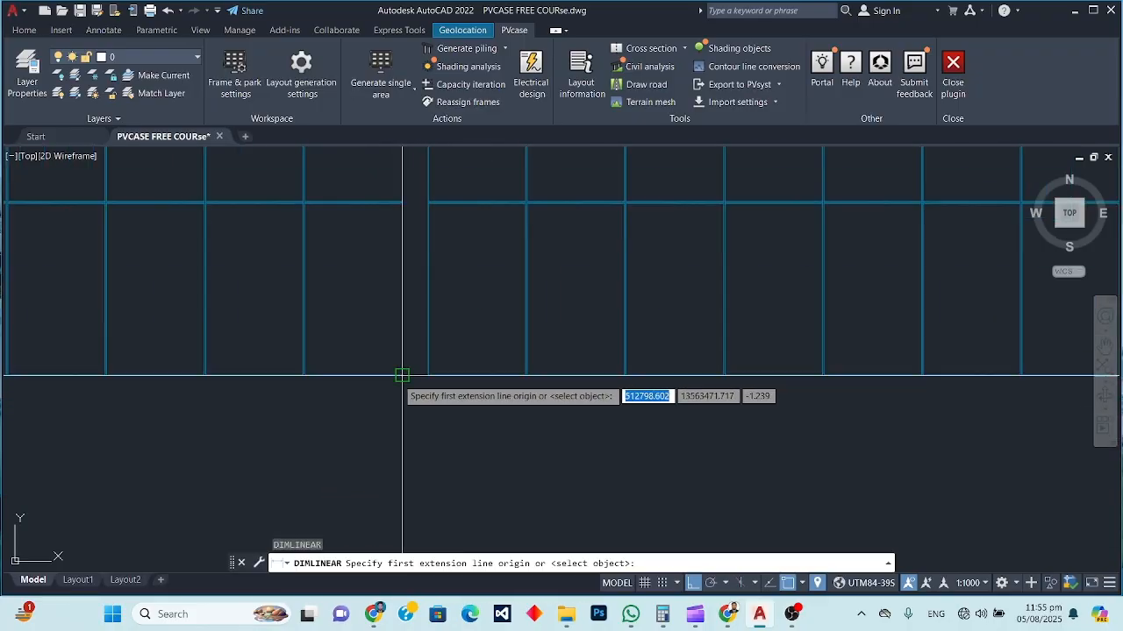
{"action": "left_click", "coordinate": [402, 377]}
{"action": "left_click", "coordinate": [428, 378]}
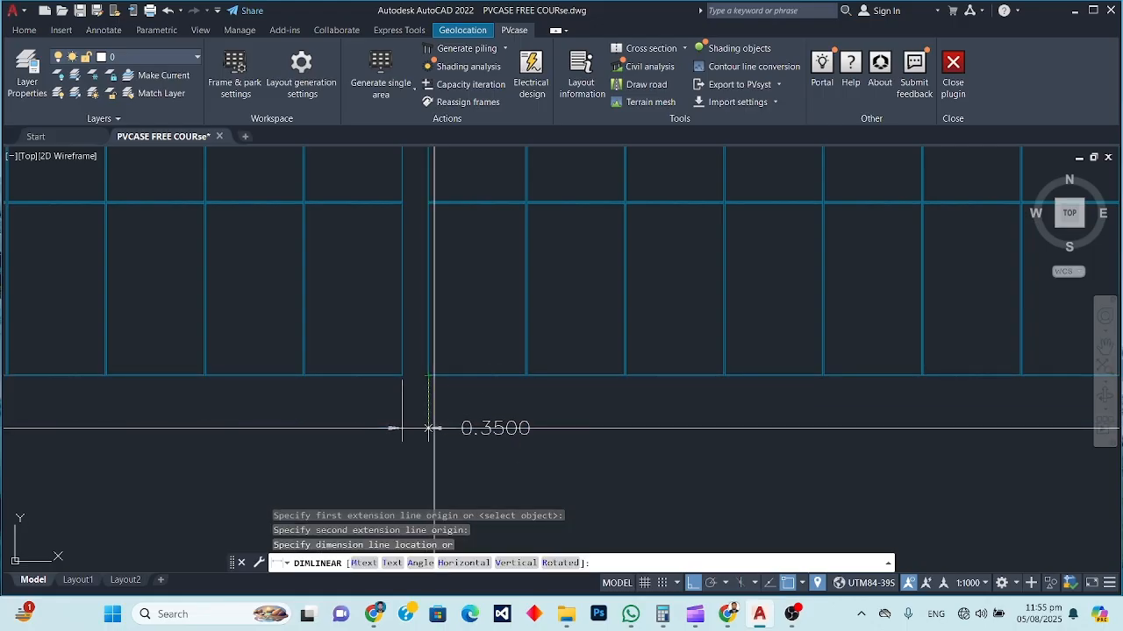
{"action": "left_click", "coordinate": [429, 429]}
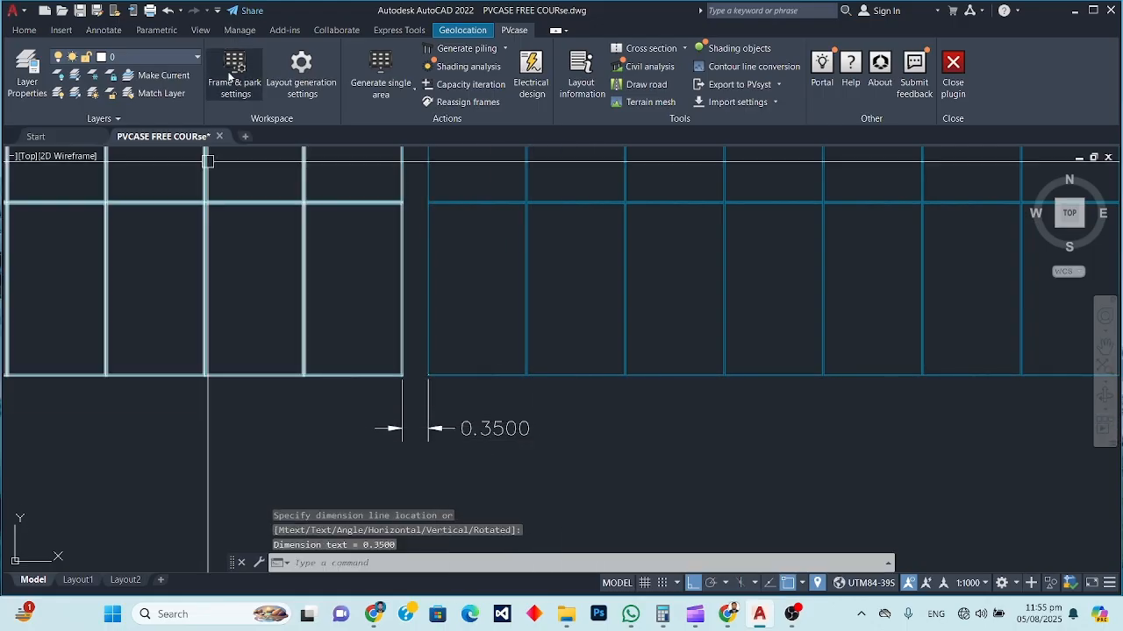
Step: Review the frame and park settings, checking the frame parameters and the column spacing
{"action": "left_click", "coordinate": [229, 76]}
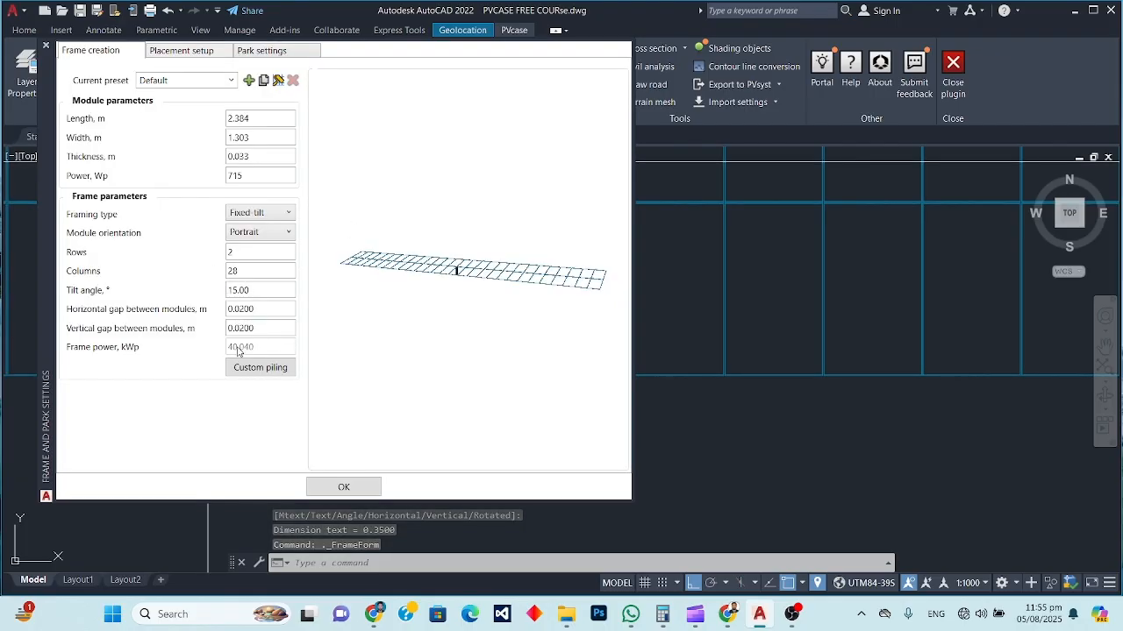
{"action": "left_click", "coordinate": [186, 51]}
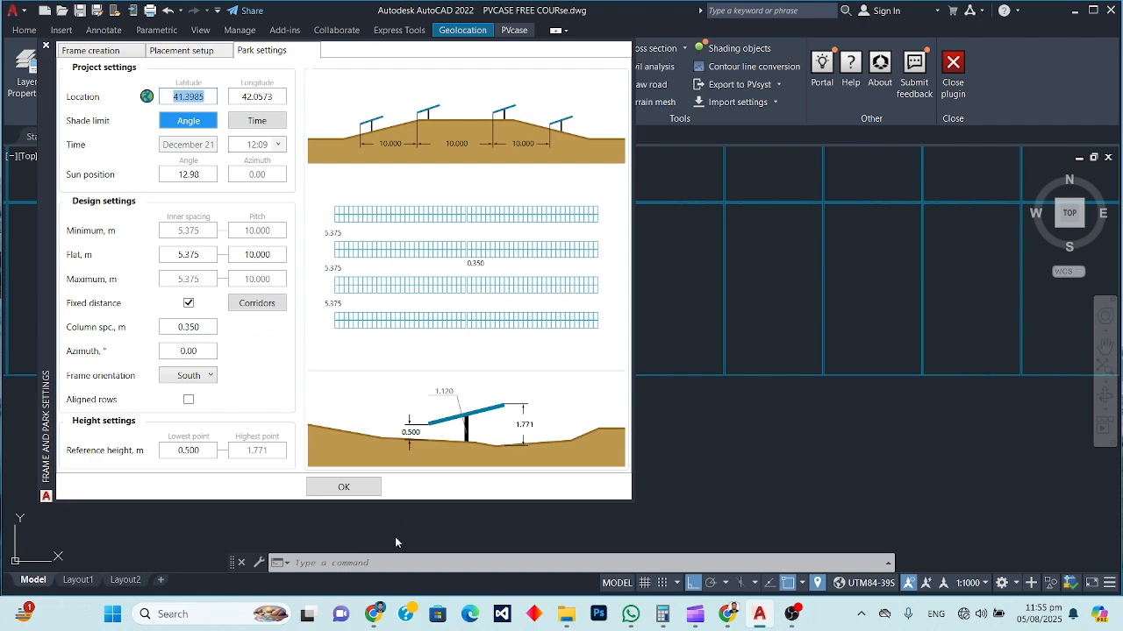
{"action": "left_click", "coordinate": [343, 487]}
Step: Look up the frame information of a PV frame in the bottom row, covering its module, frame and park parameters
{"action": "scroll", "coordinate": [402, 371], "scroll_direction": "down", "scroll_amount": 5}
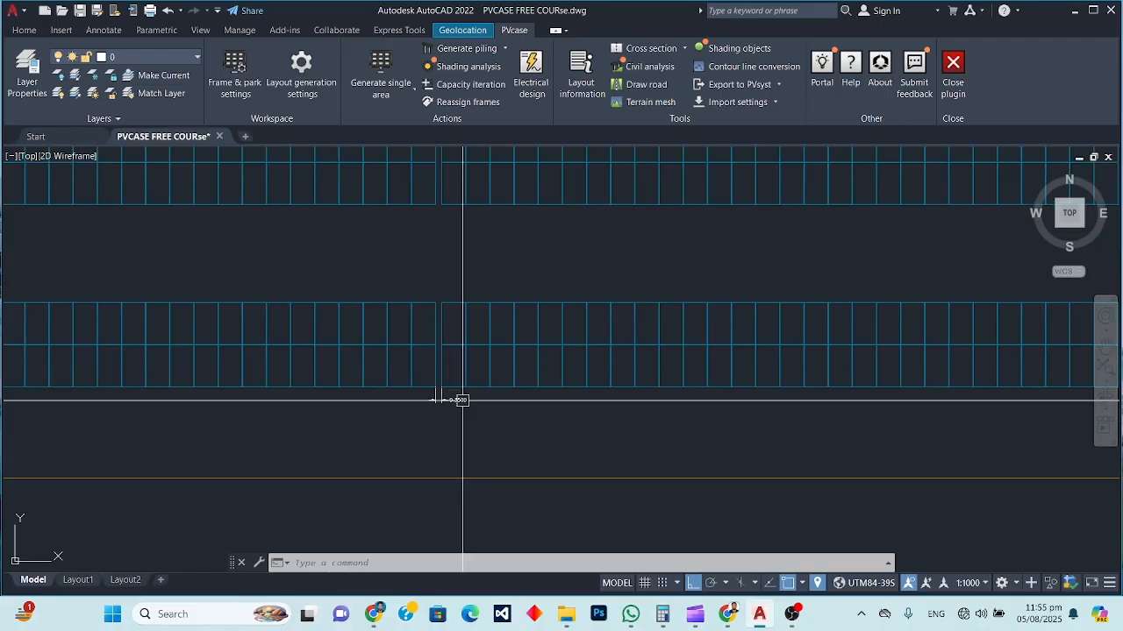
{"action": "left_click", "coordinate": [532, 343]}
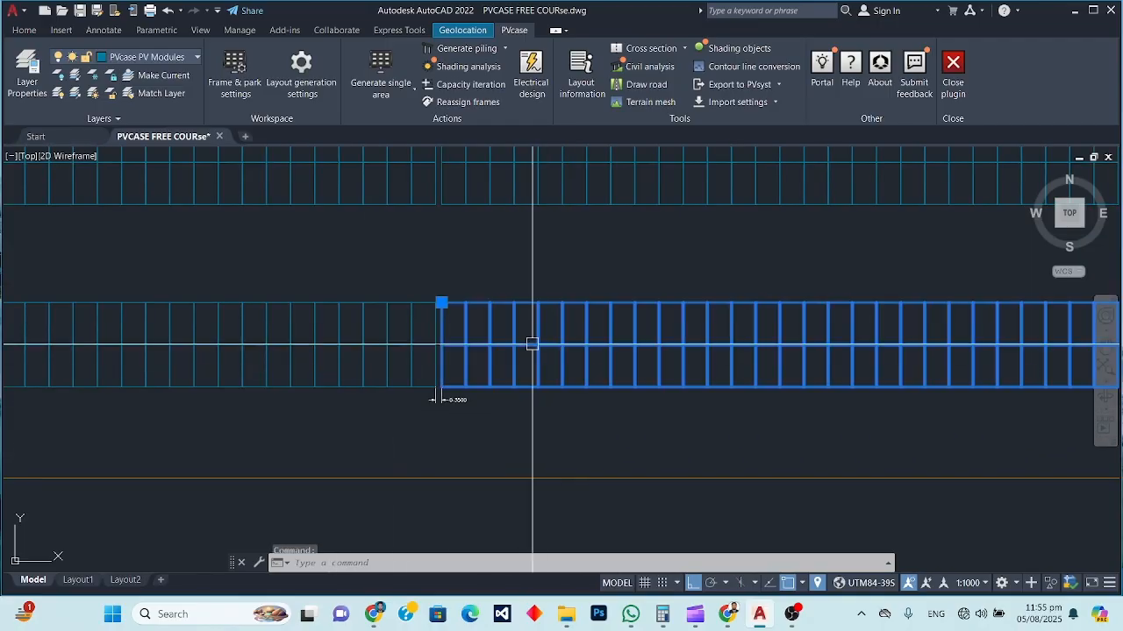
{"action": "left_click", "coordinate": [582, 77]}
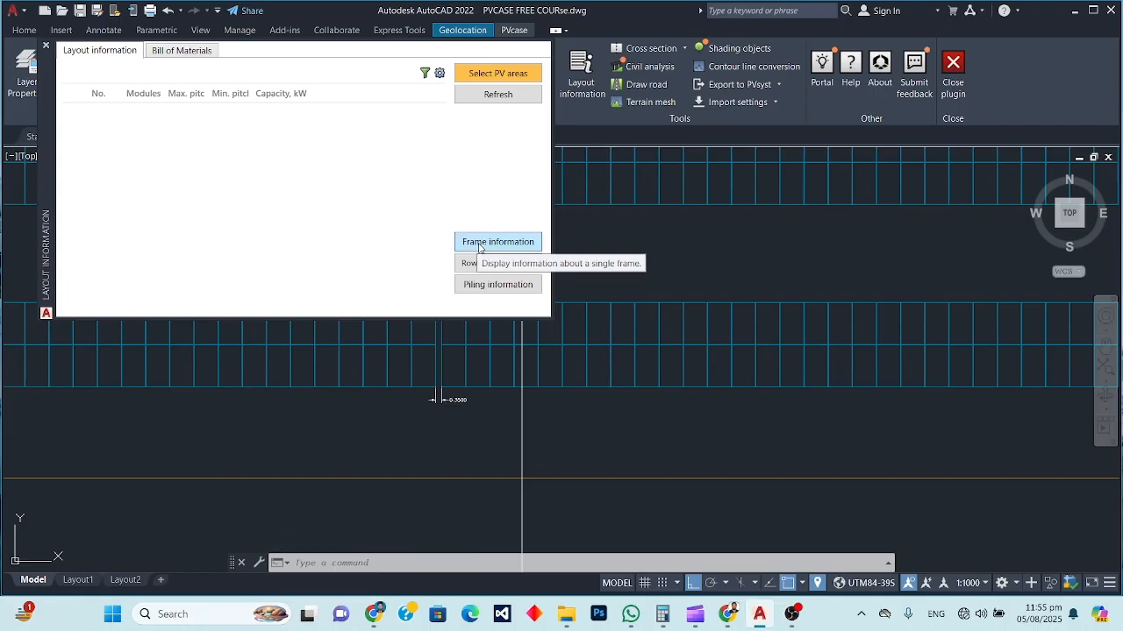
{"action": "left_click", "coordinate": [479, 242]}
{"action": "left_click", "coordinate": [562, 314]}
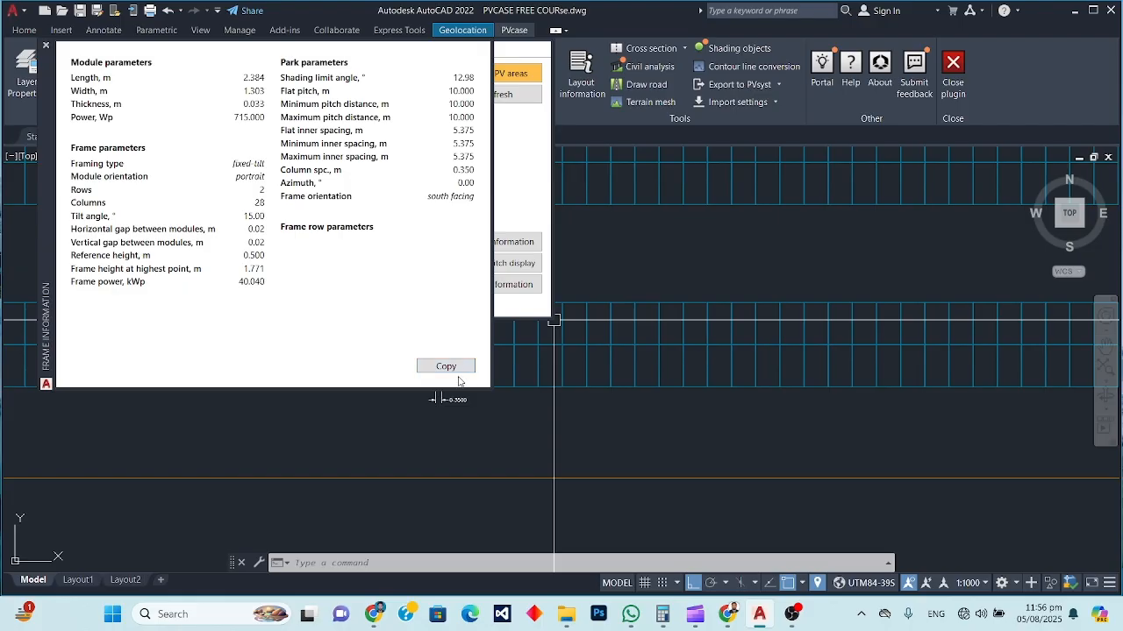
{"action": "left_click", "coordinate": [46, 46]}
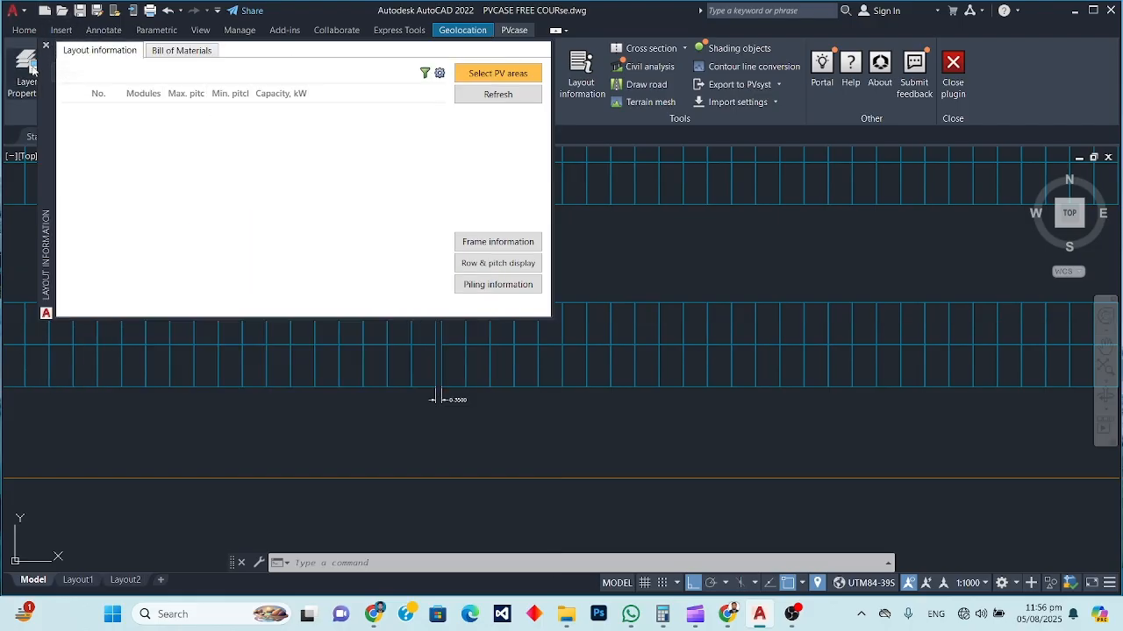
{"action": "left_click", "coordinate": [45, 45]}
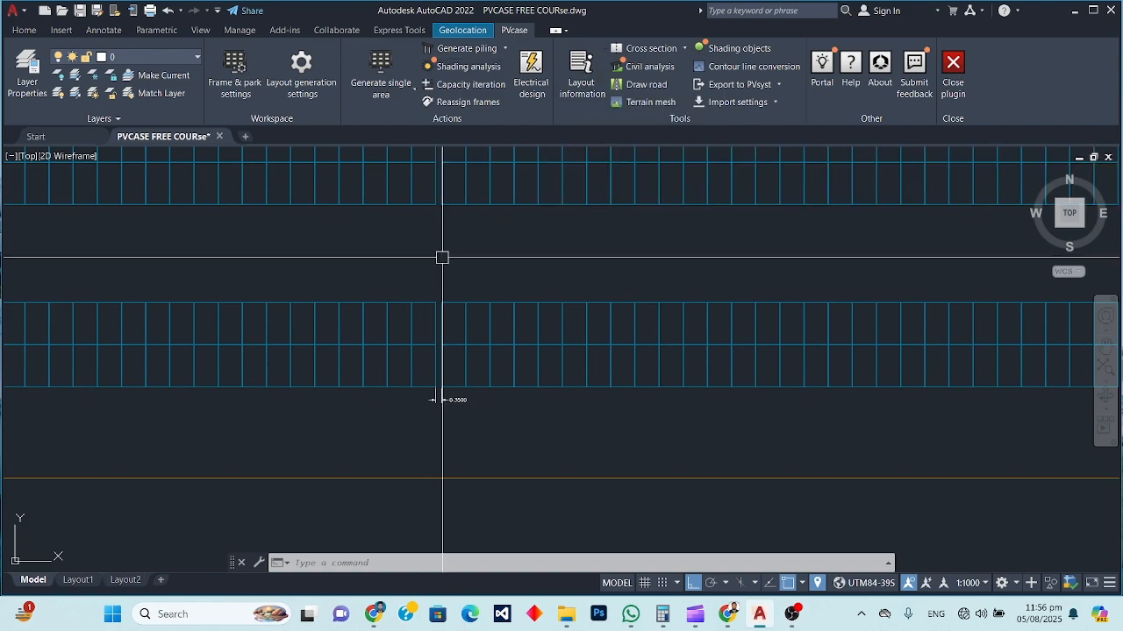
{"action": "scroll", "coordinate": [440, 257], "scroll_direction": "down", "scroll_amount": 5}
{"action": "scroll", "coordinate": [472, 402], "scroll_direction": "down", "scroll_amount": 4}
{"action": "scroll", "coordinate": [496, 193], "scroll_direction": "up", "scroll_amount": 2}
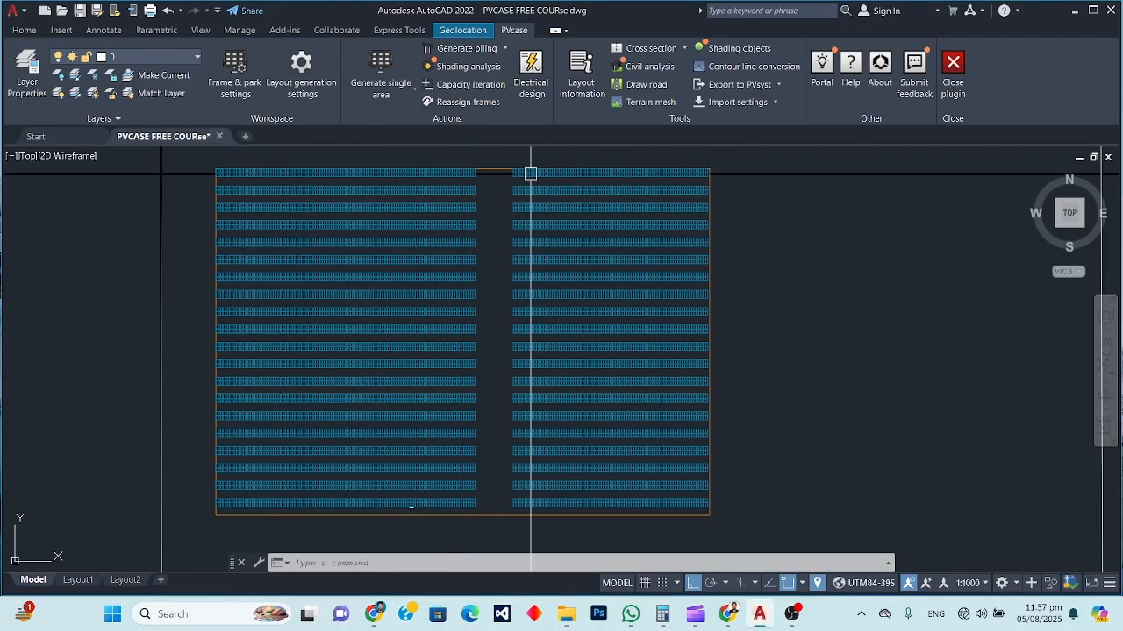
{"action": "scroll", "coordinate": [546, 347], "scroll_direction": "down", "scroll_amount": 2}
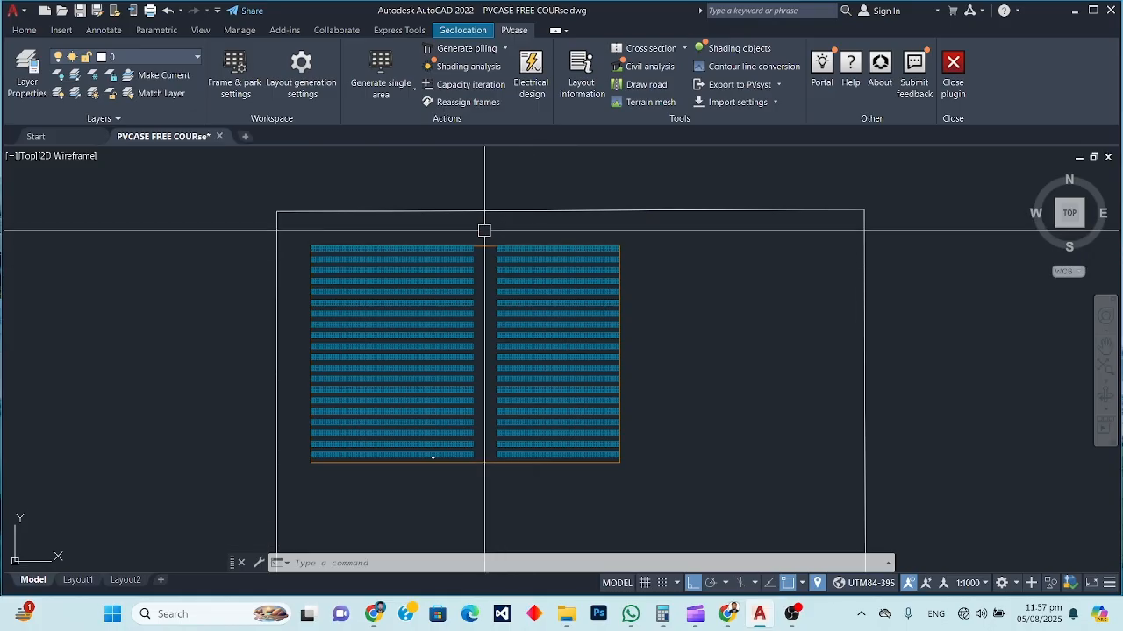
{"action": "mouse_move", "coordinate": [484, 243]}
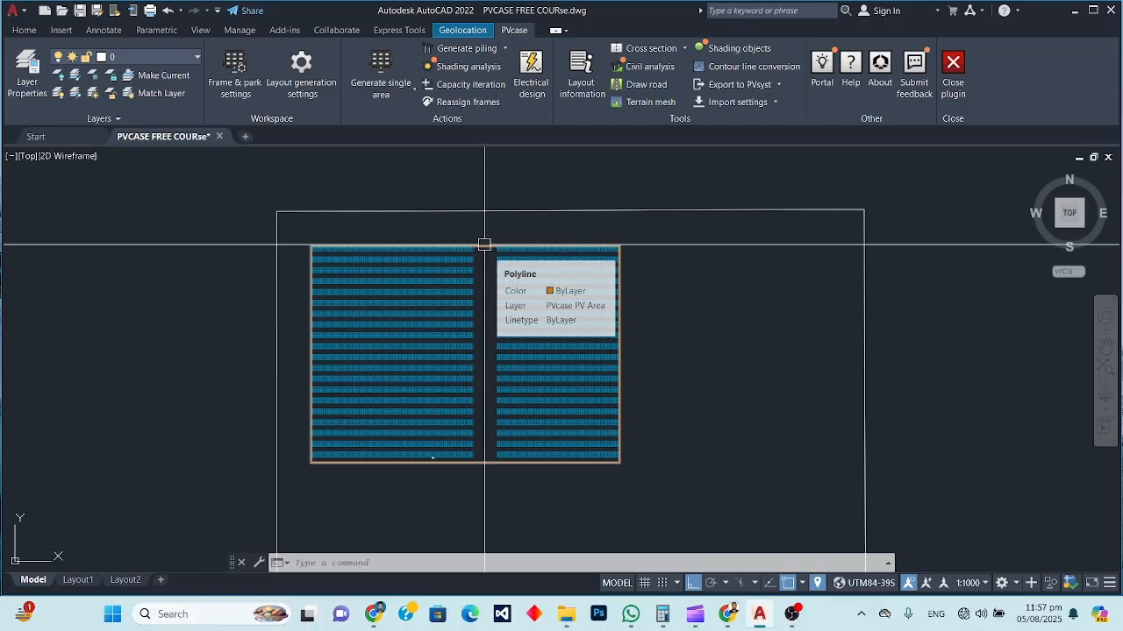